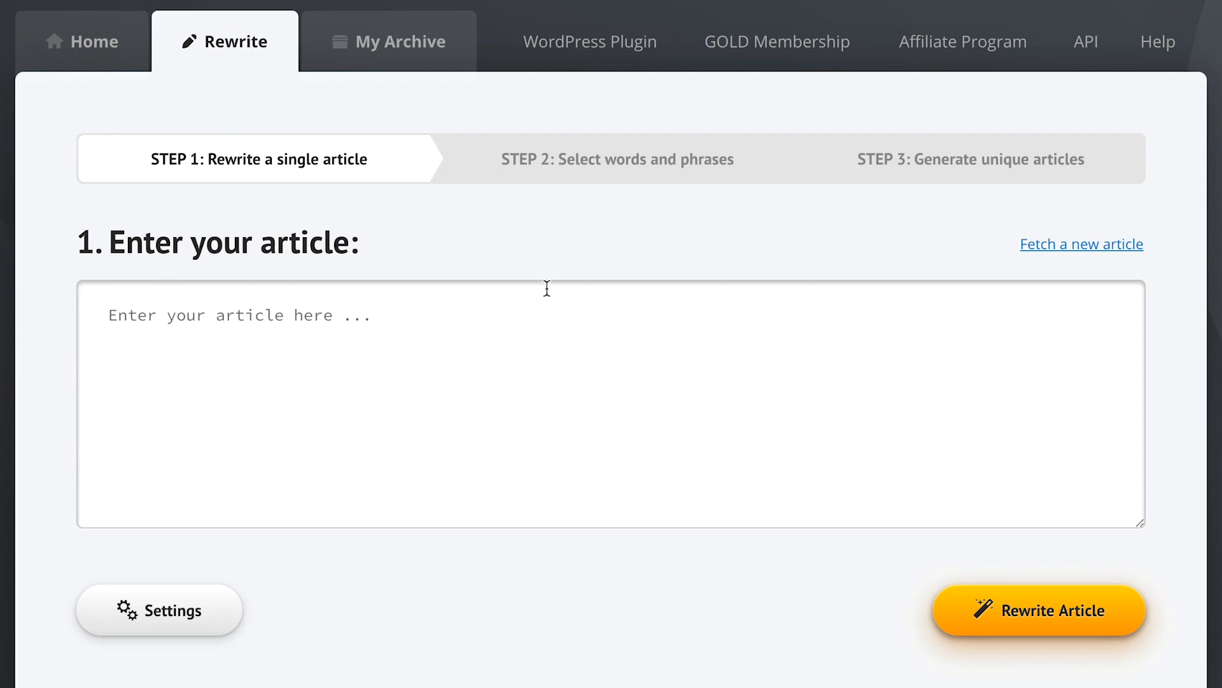
Insert the 516-word 'Learning the Basics of the Guitar' article found by searching 'guitar lessons'
{"action": "left_click", "coordinate": [132, 321]}
{"action": "left_click", "coordinate": [1039, 248]}
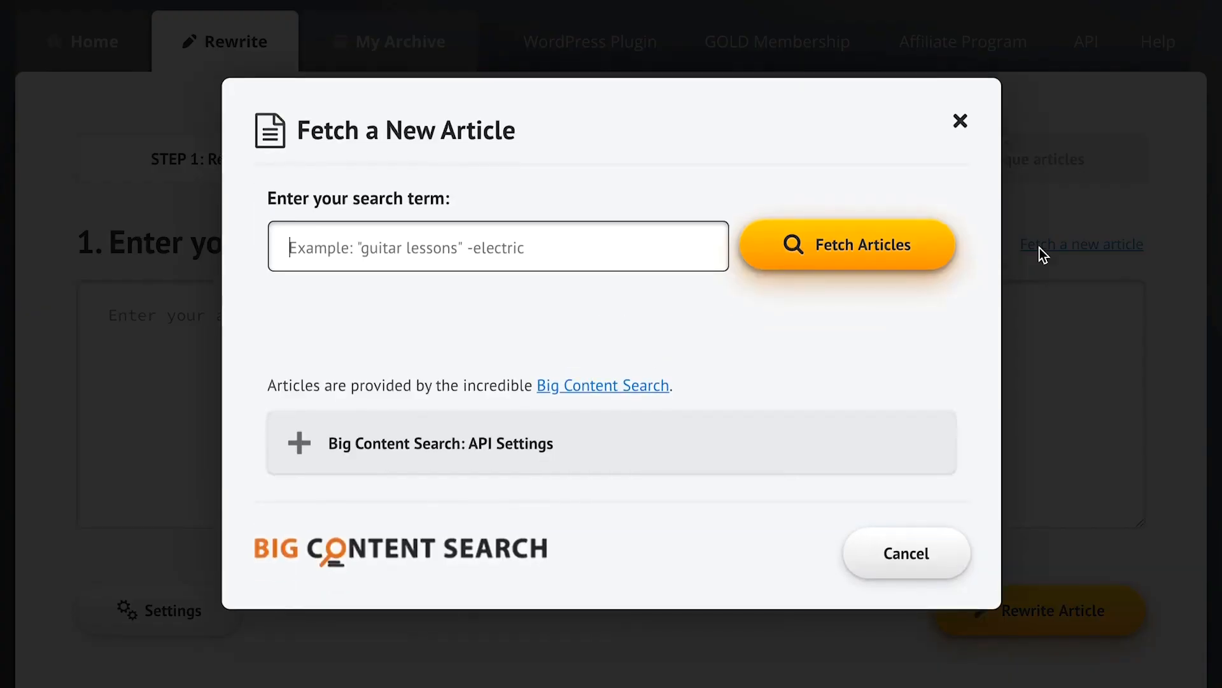
{"action": "type", "text": "guitar lessons"}
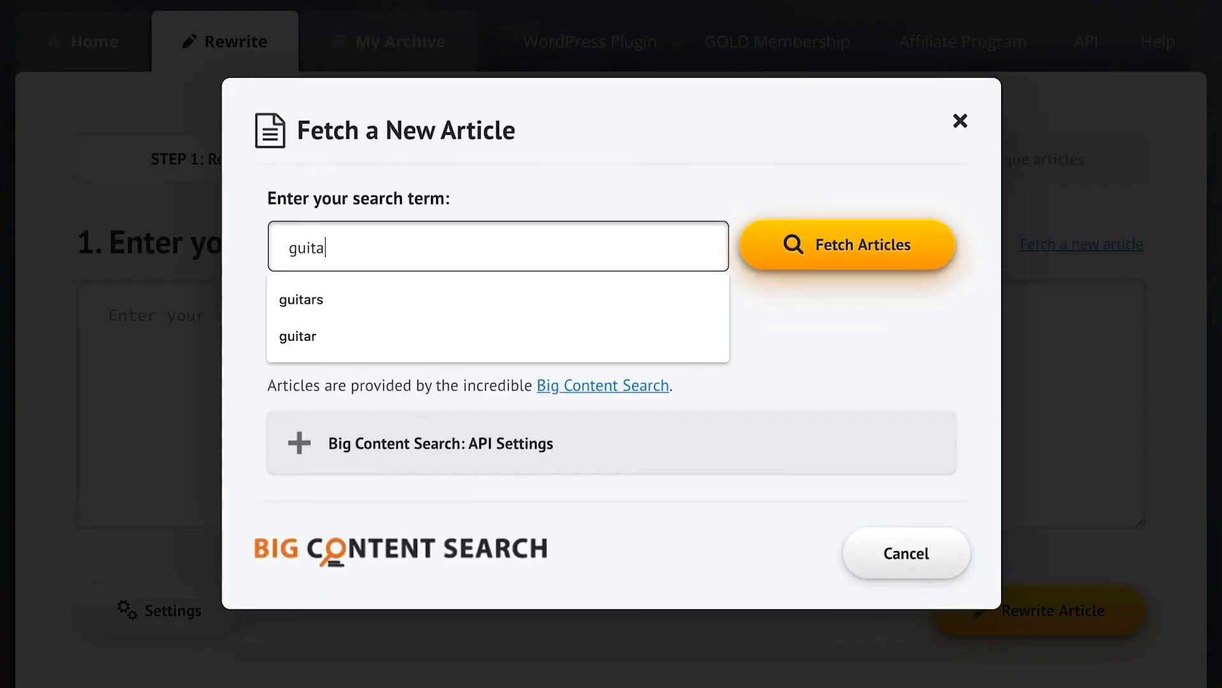
{"action": "left_click", "coordinate": [903, 256]}
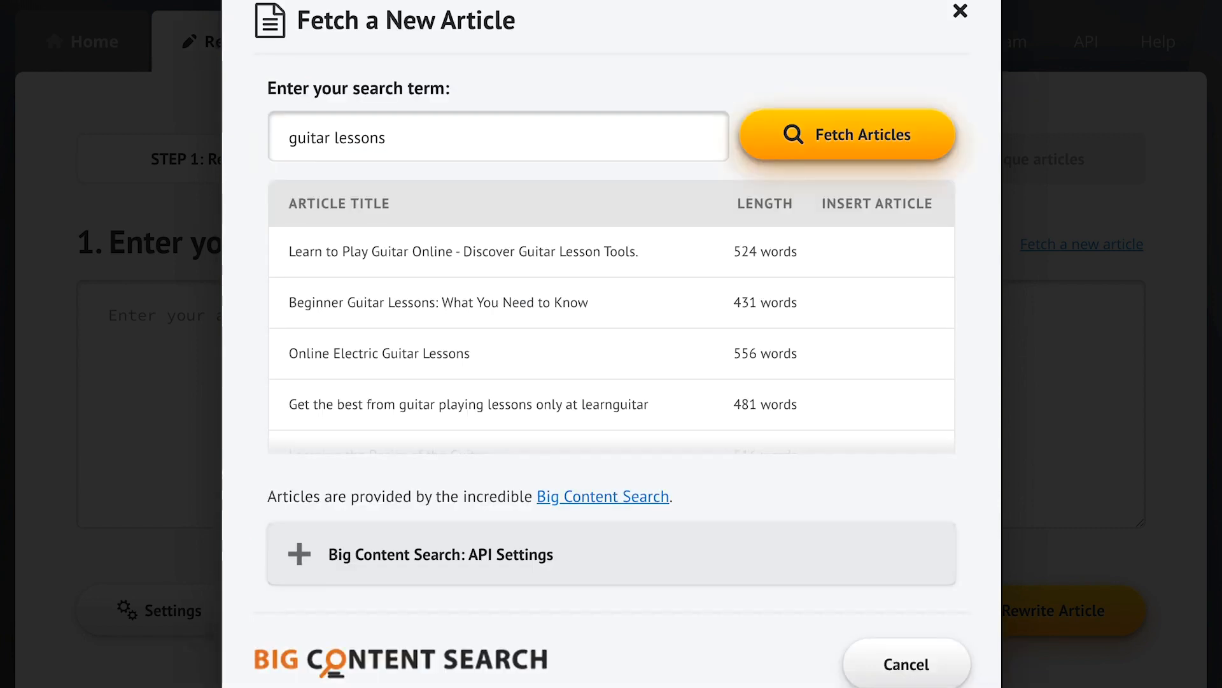
{"action": "mouse_move", "coordinate": [876, 322]}
{"action": "scroll", "coordinate": [876, 322], "scroll_direction": "down", "scroll_amount": 2}
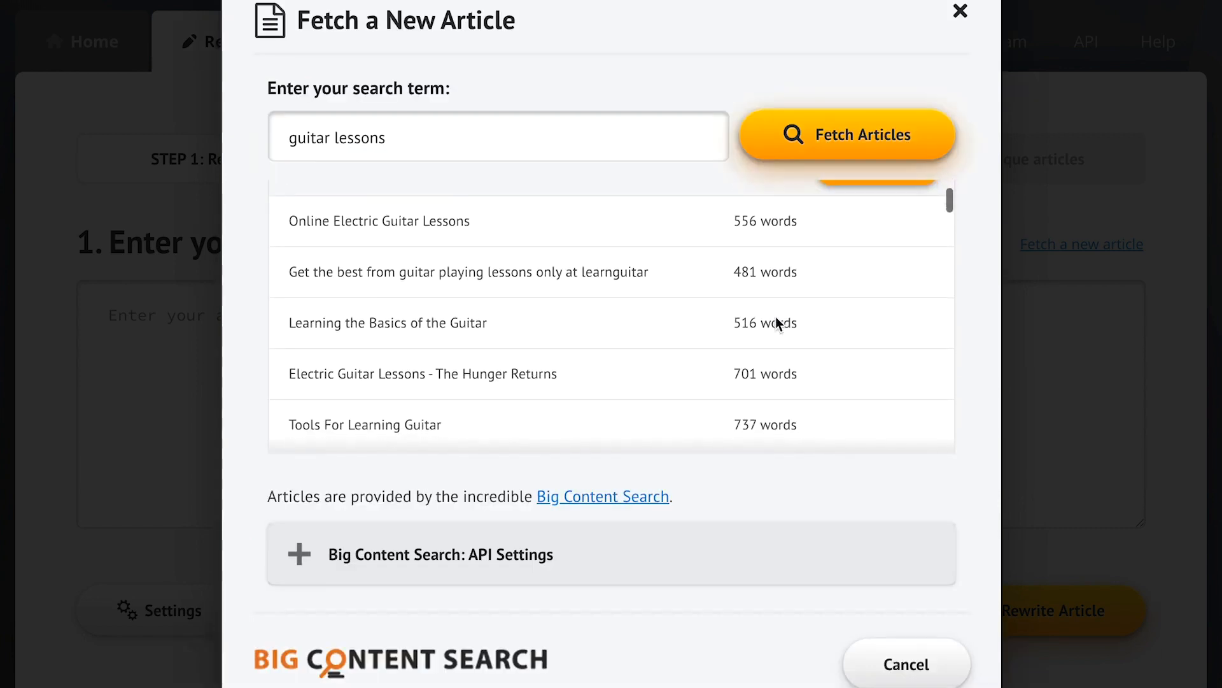
{"action": "left_click", "coordinate": [883, 324]}
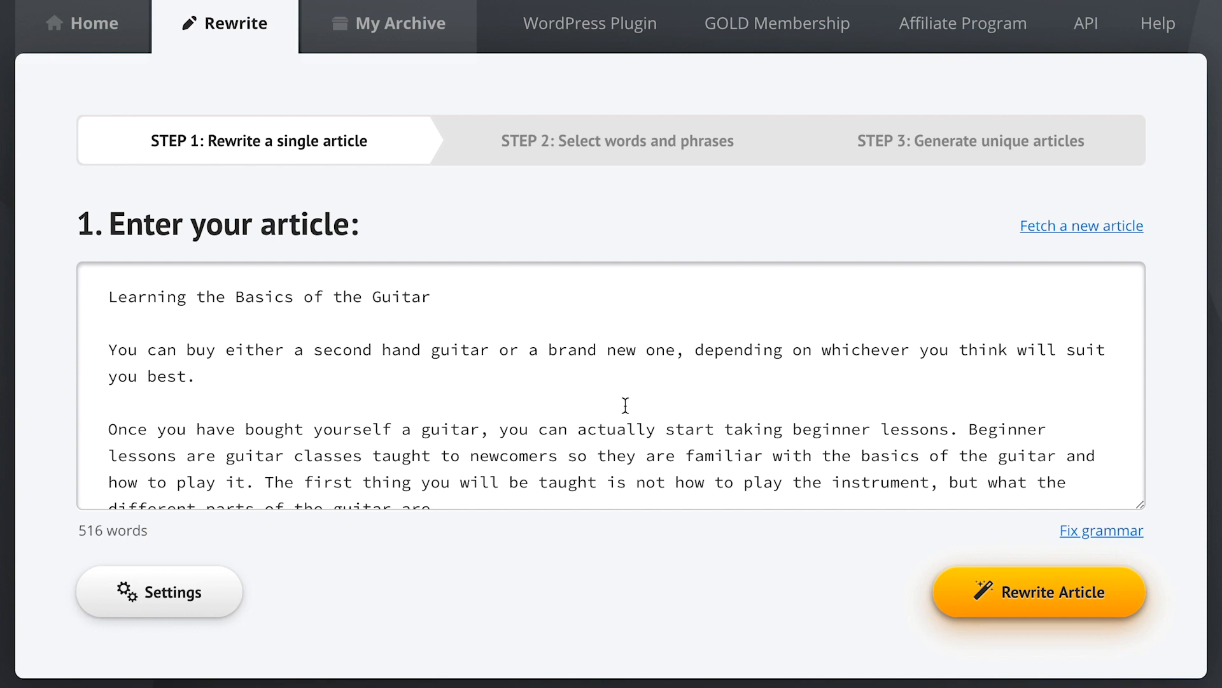
Paste the two sample sentences about John above the guitar article, then bring up Settings
{"action": "left_click", "coordinate": [111, 297]}
{"action": "type", "text": "John can relax and read a book because his kids can book the vacation for him.  Once it's booked, he will enjoy an excellent movie and drink wine, beer, or whiskey."}
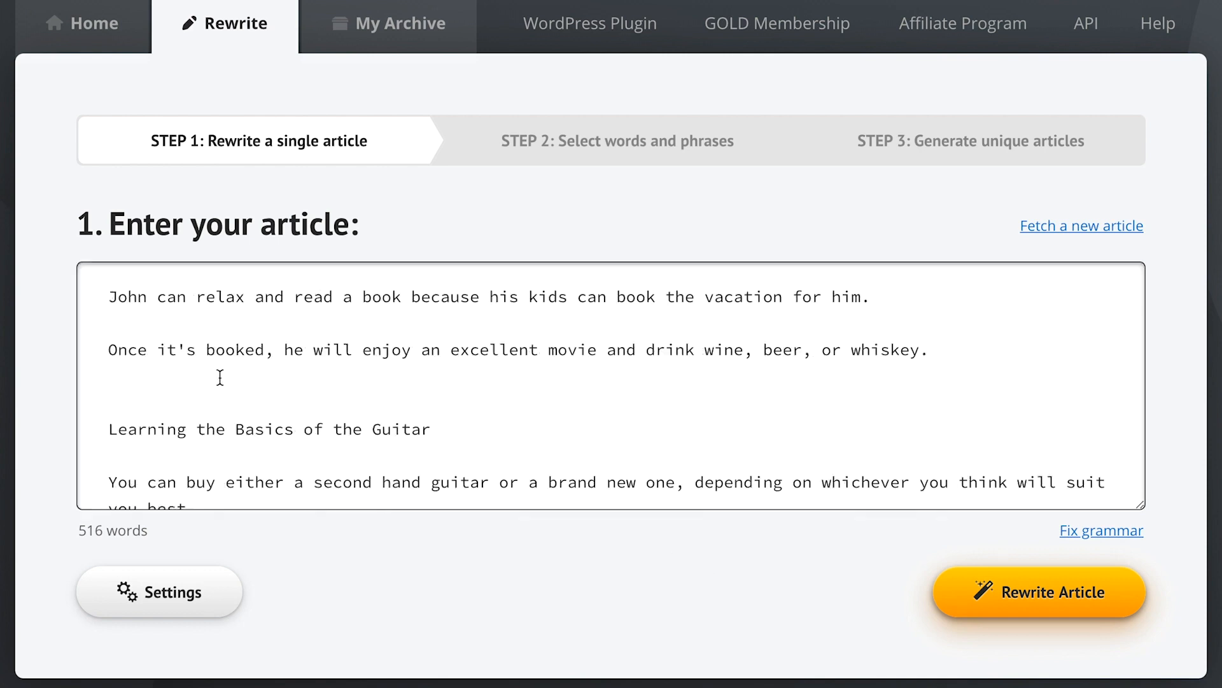
{"action": "left_click", "coordinate": [641, 556]}
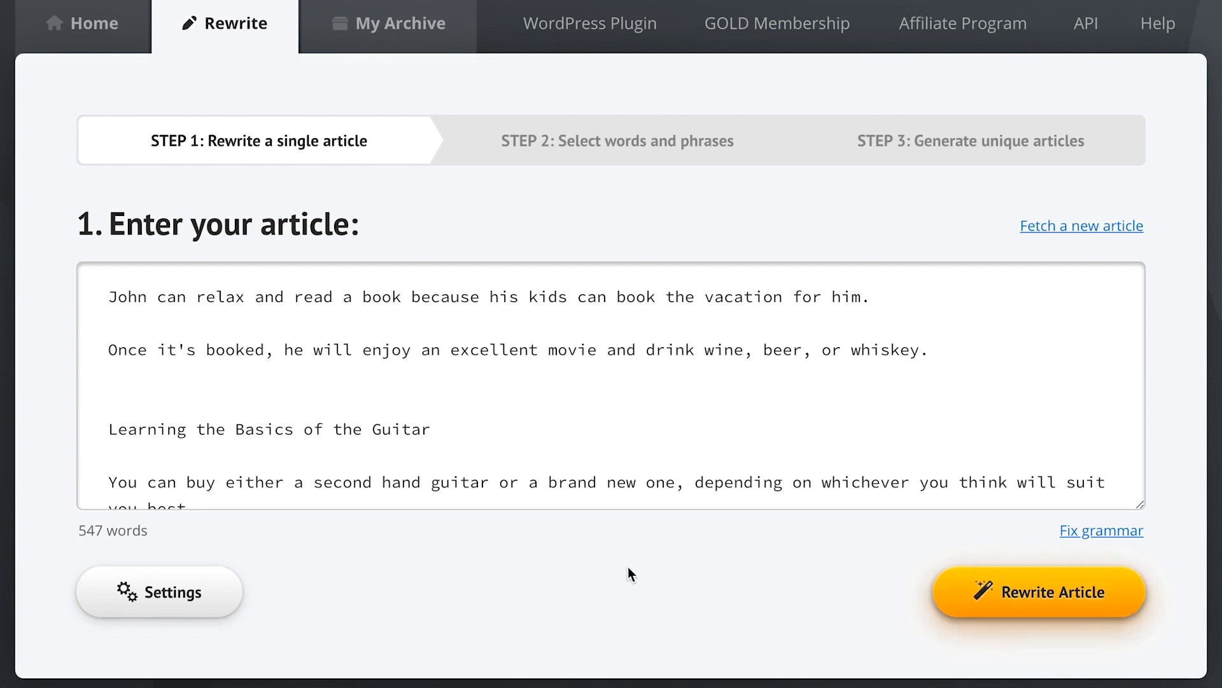
{"action": "left_click", "coordinate": [154, 594]}
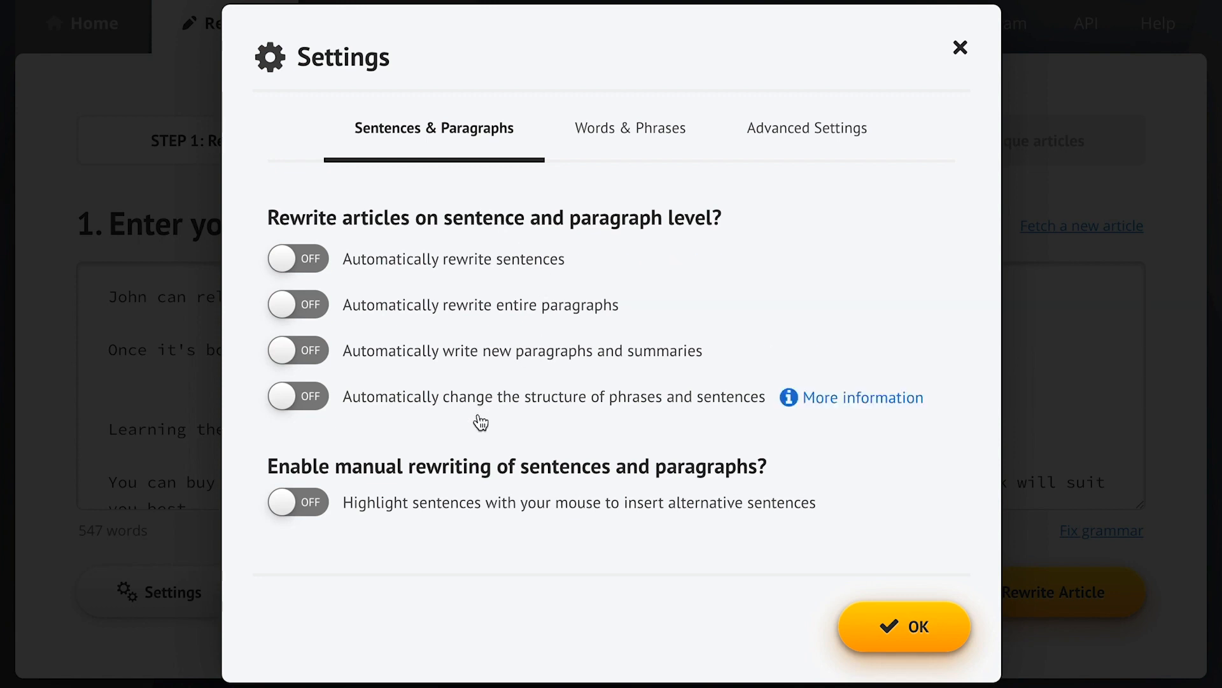
Enable 'Automatically change the structure of phrases and sentences' and confirm the settings with OK
{"action": "left_click", "coordinate": [441, 401]}
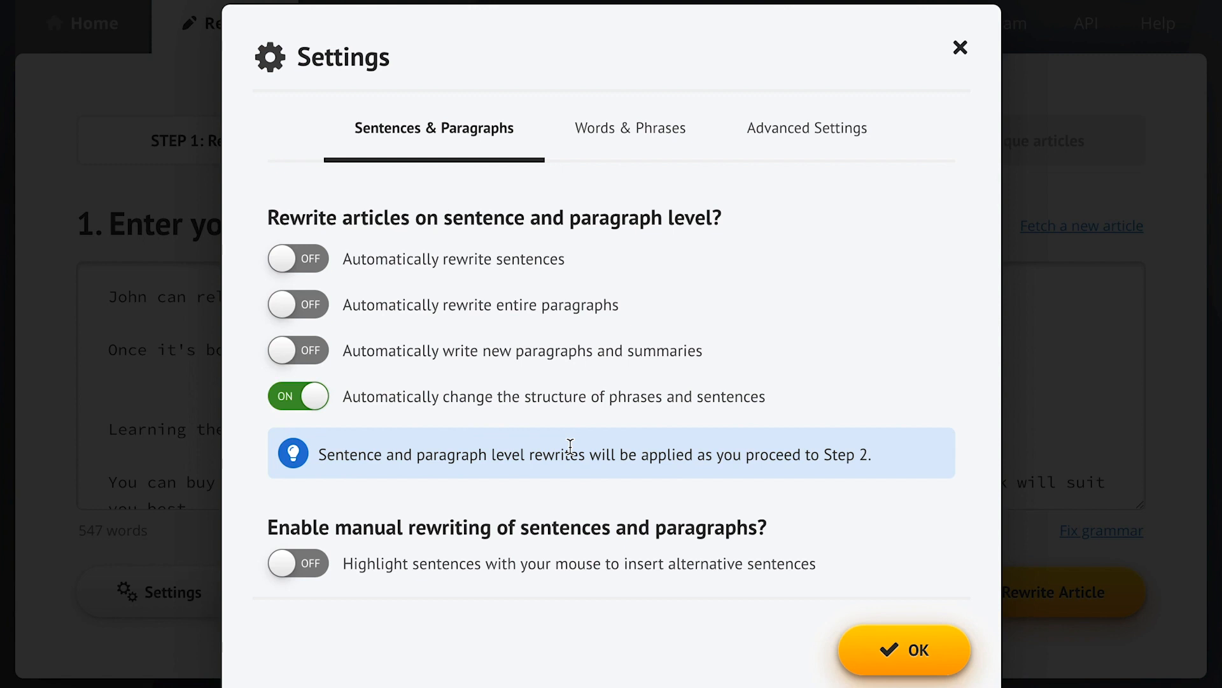
{"action": "left_click", "coordinate": [825, 400]}
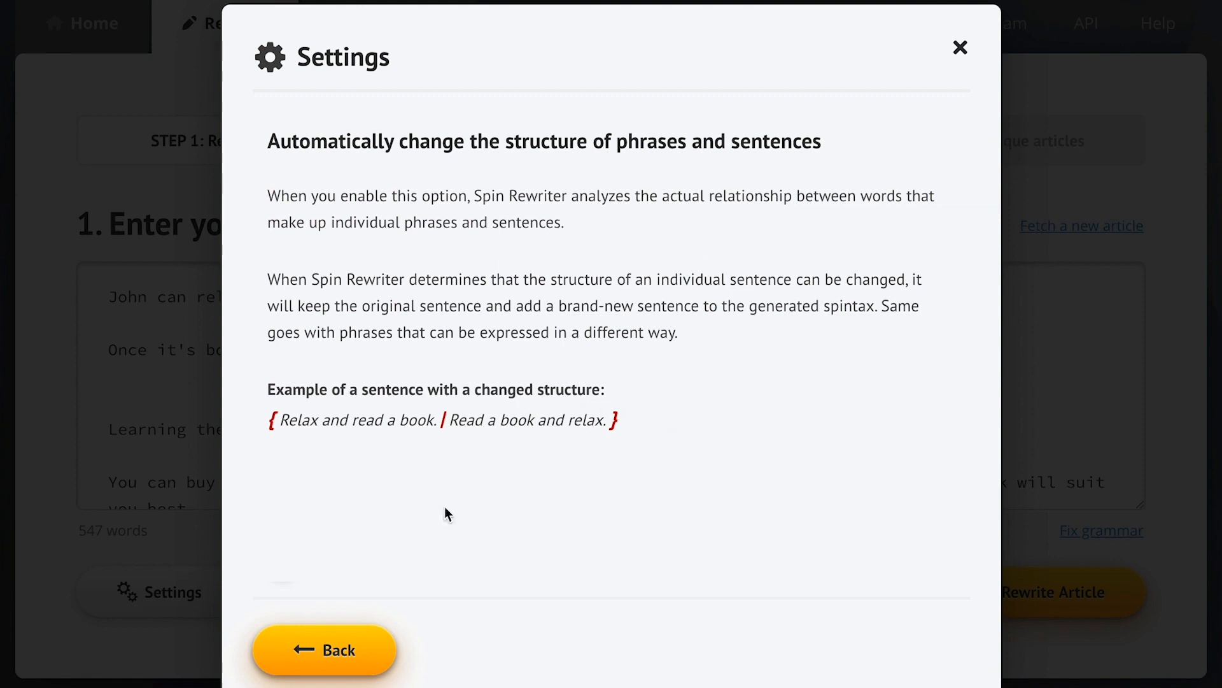
{"action": "left_click", "coordinate": [329, 649]}
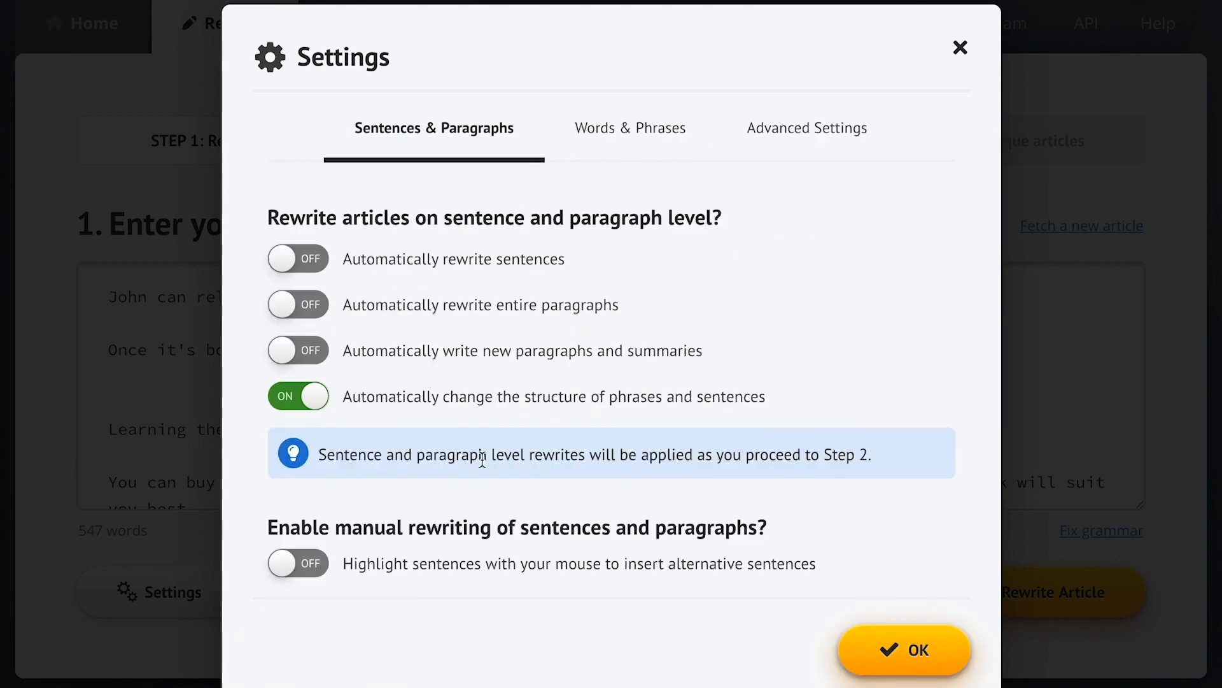
{"action": "left_click", "coordinate": [615, 150]}
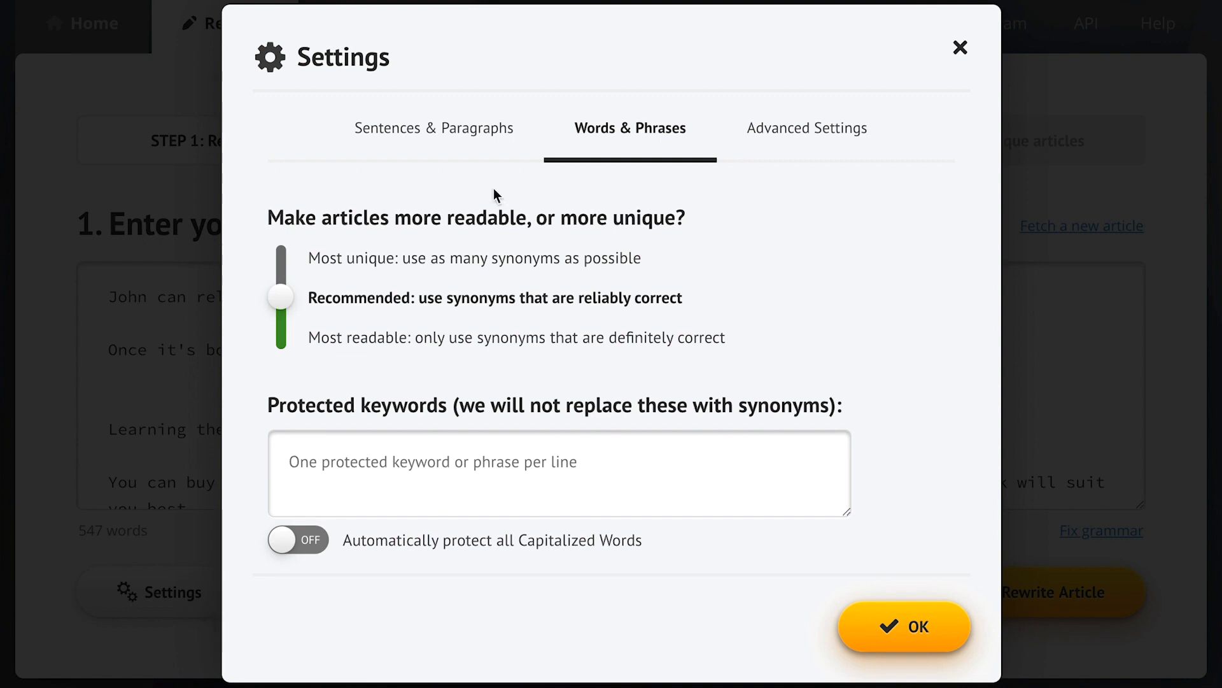
{"action": "left_click", "coordinate": [435, 136]}
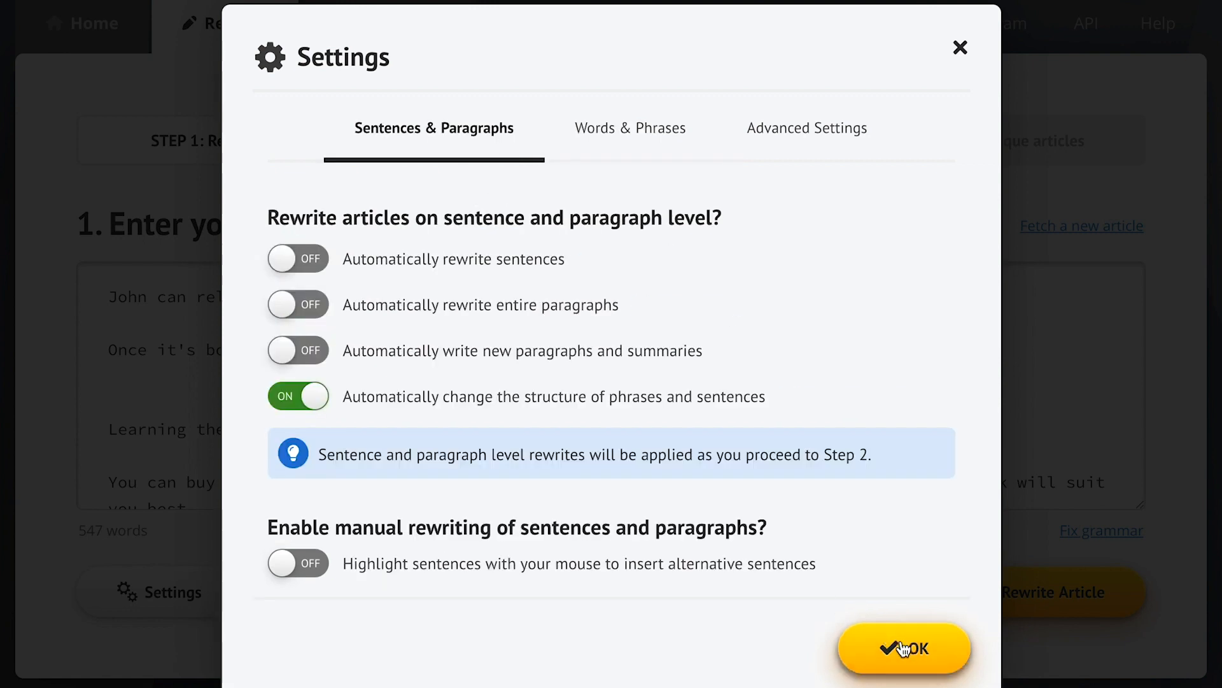
{"action": "left_click", "coordinate": [890, 644]}
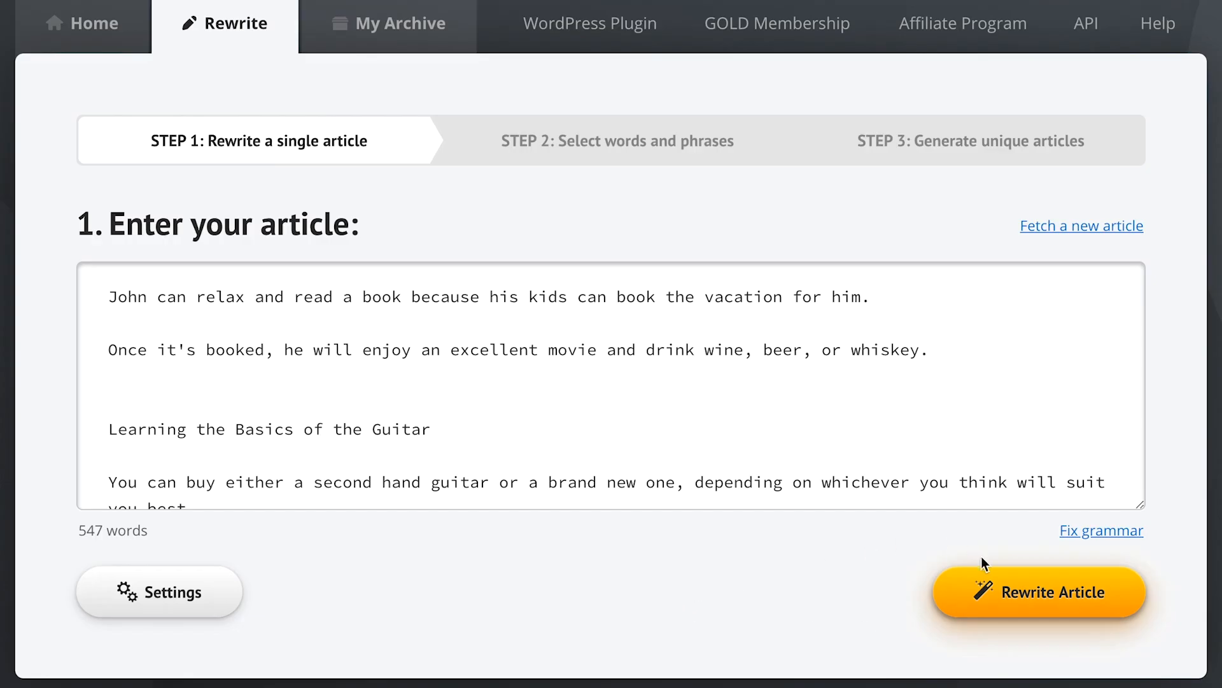
Rewrite the article and add 'novel' and 'make a reservation for' as synonyms for the two 'book's
{"action": "left_click", "coordinate": [987, 601]}
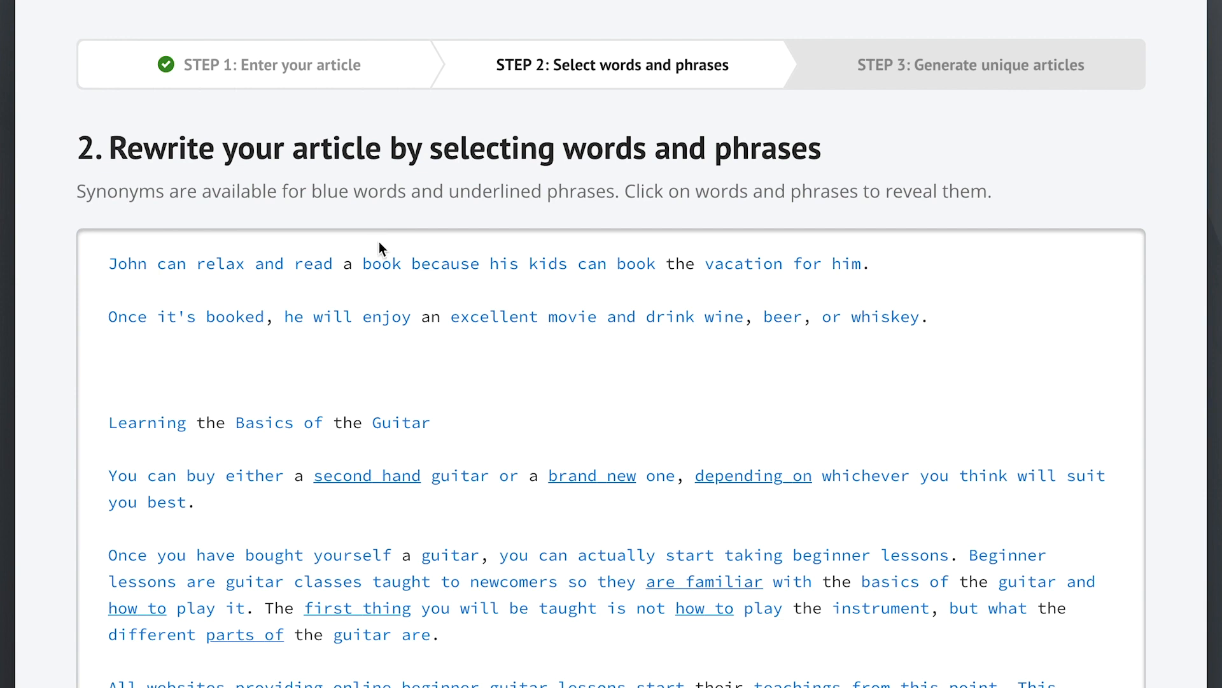
{"action": "left_click", "coordinate": [383, 270]}
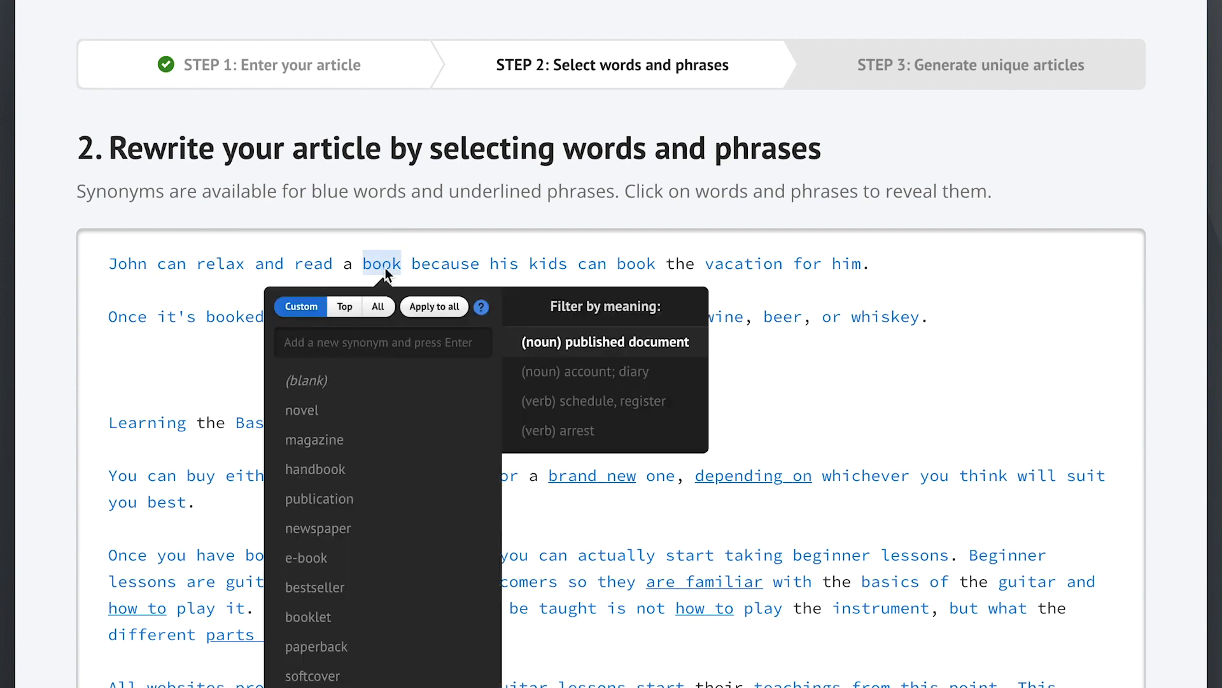
{"action": "left_click", "coordinate": [345, 411]}
{"action": "left_click", "coordinate": [220, 367]}
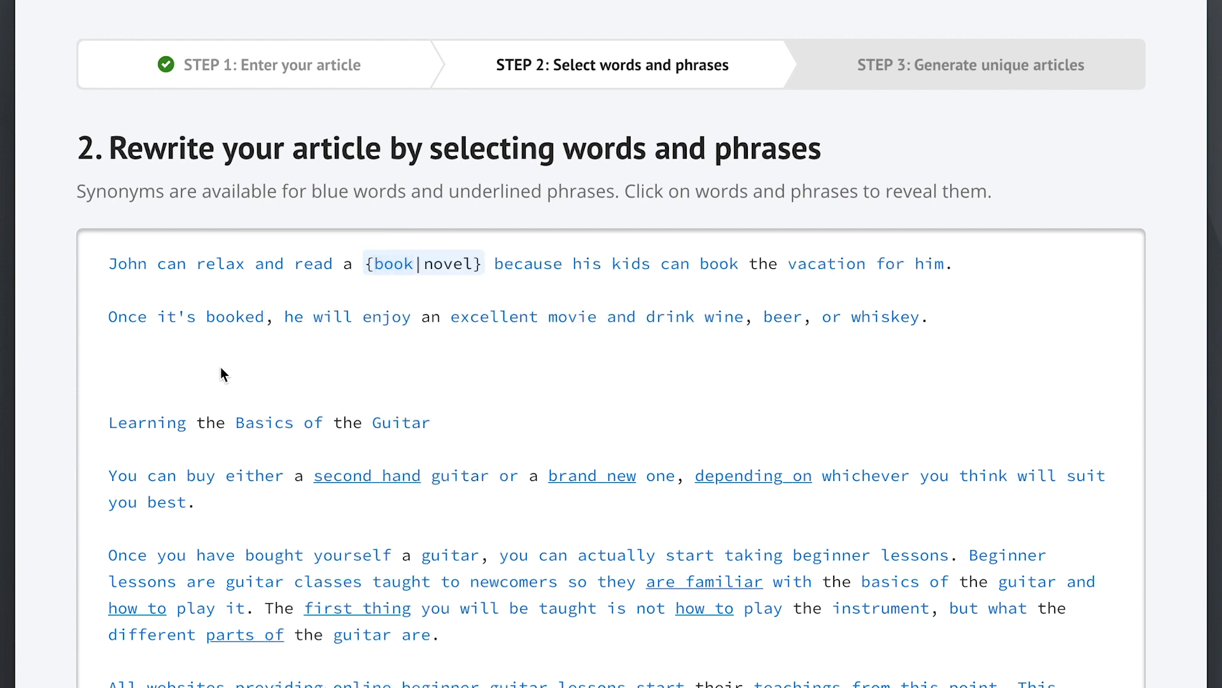
{"action": "left_click", "coordinate": [718, 265]}
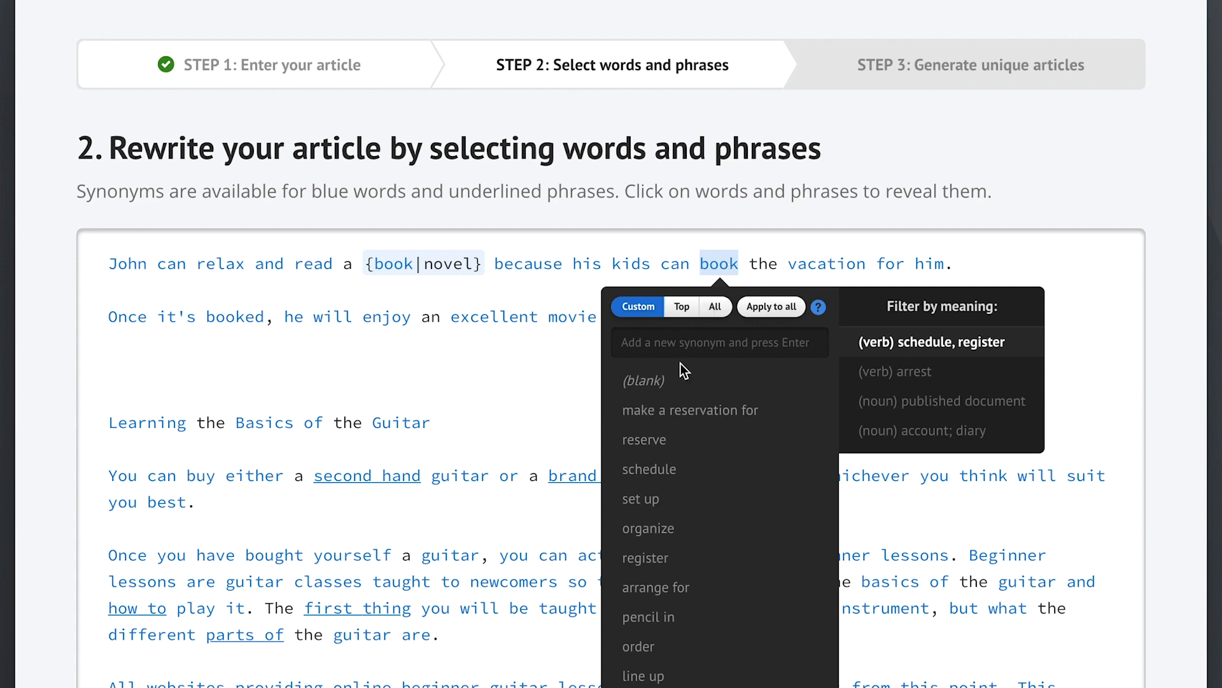
{"action": "left_click", "coordinate": [687, 410]}
{"action": "left_click", "coordinate": [528, 382]}
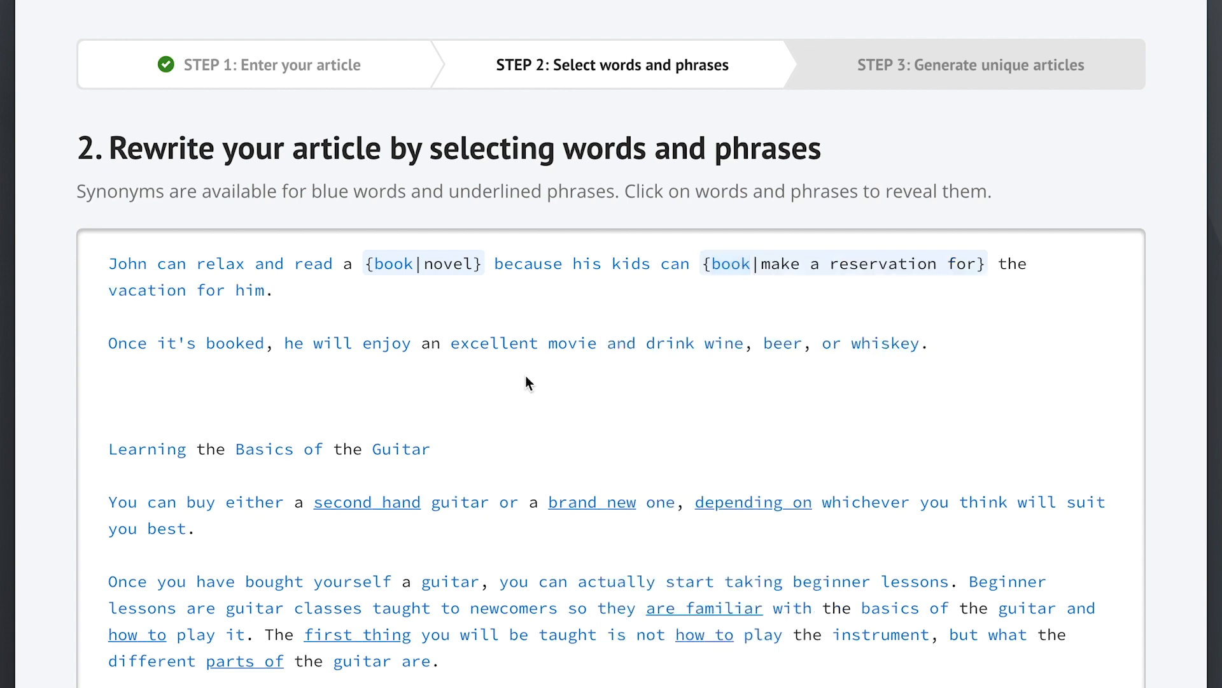
Add 'is able to' and 'are able to' as synonyms for the two 'can's
{"action": "left_click", "coordinate": [172, 267]}
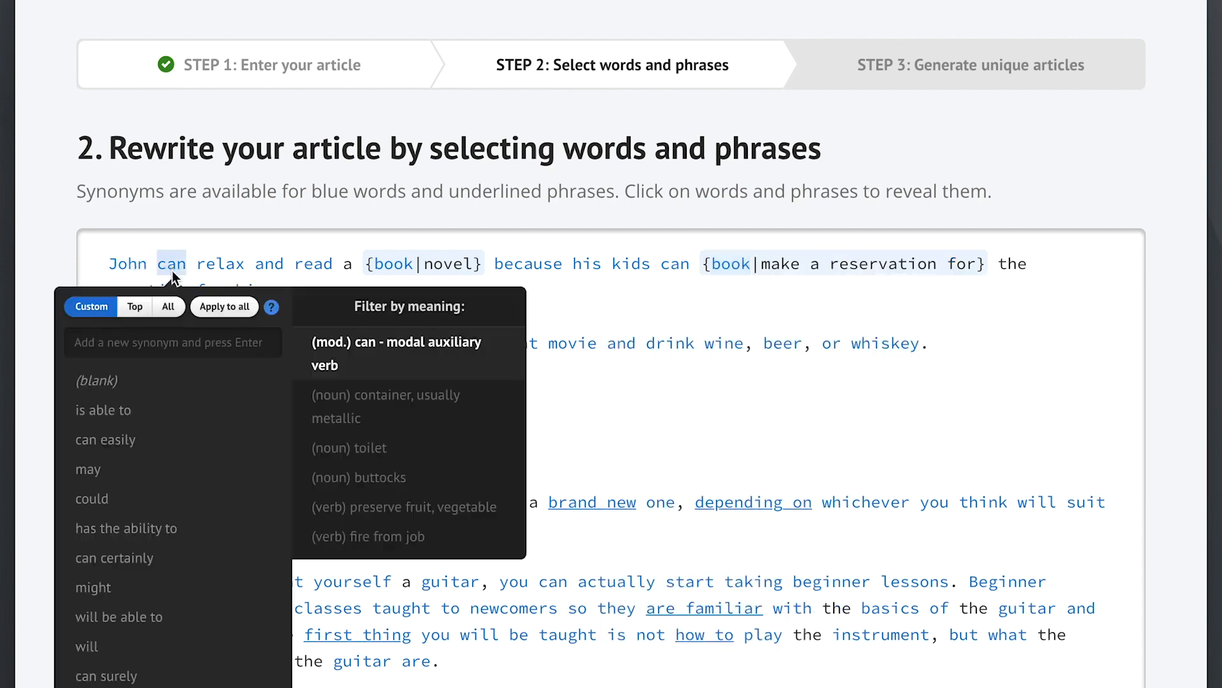
{"action": "left_click", "coordinate": [166, 414]}
{"action": "left_click", "coordinate": [585, 410]}
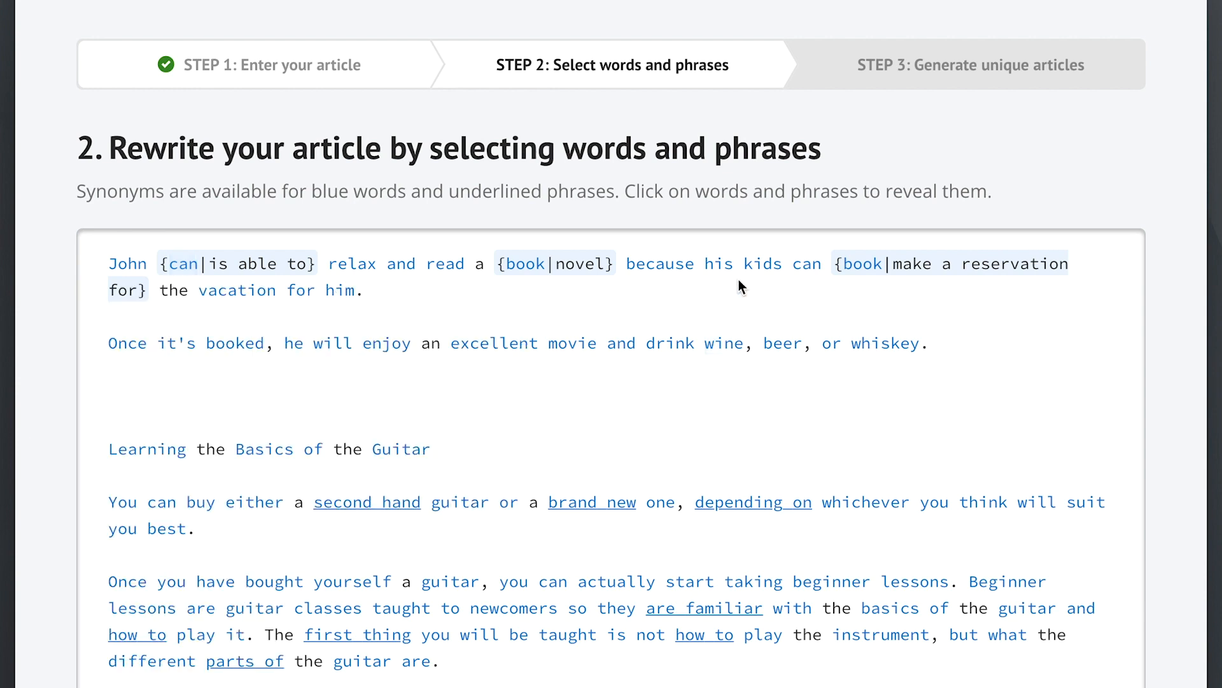
{"action": "left_click", "coordinate": [808, 265]}
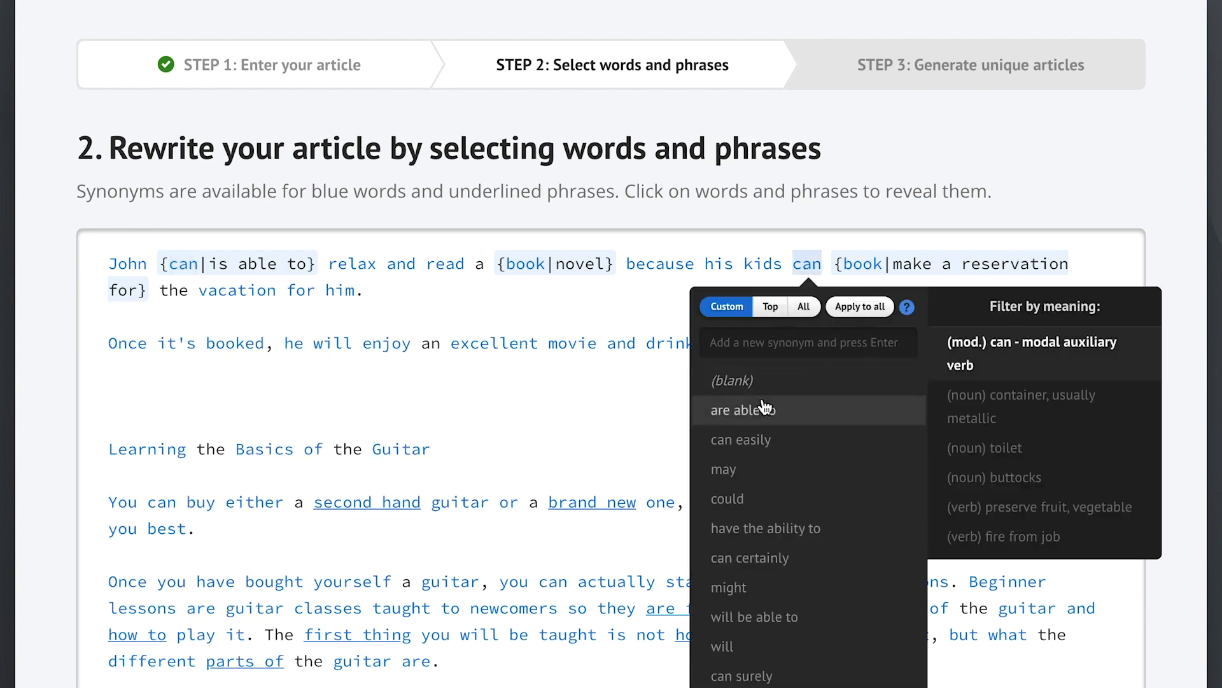
{"action": "left_click", "coordinate": [744, 409]}
{"action": "left_click", "coordinate": [583, 415]}
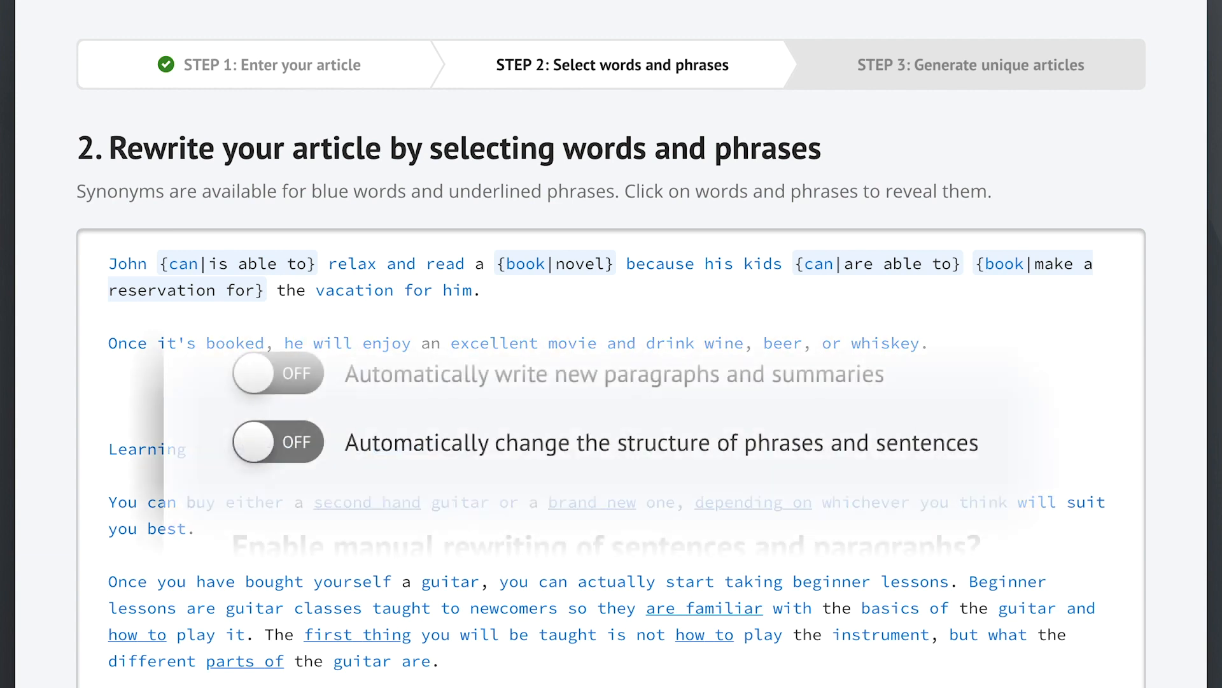
Add reordered variants of 'wine, beer, or whiskey' to the second sentence
{"action": "left_click", "coordinate": [495, 454]}
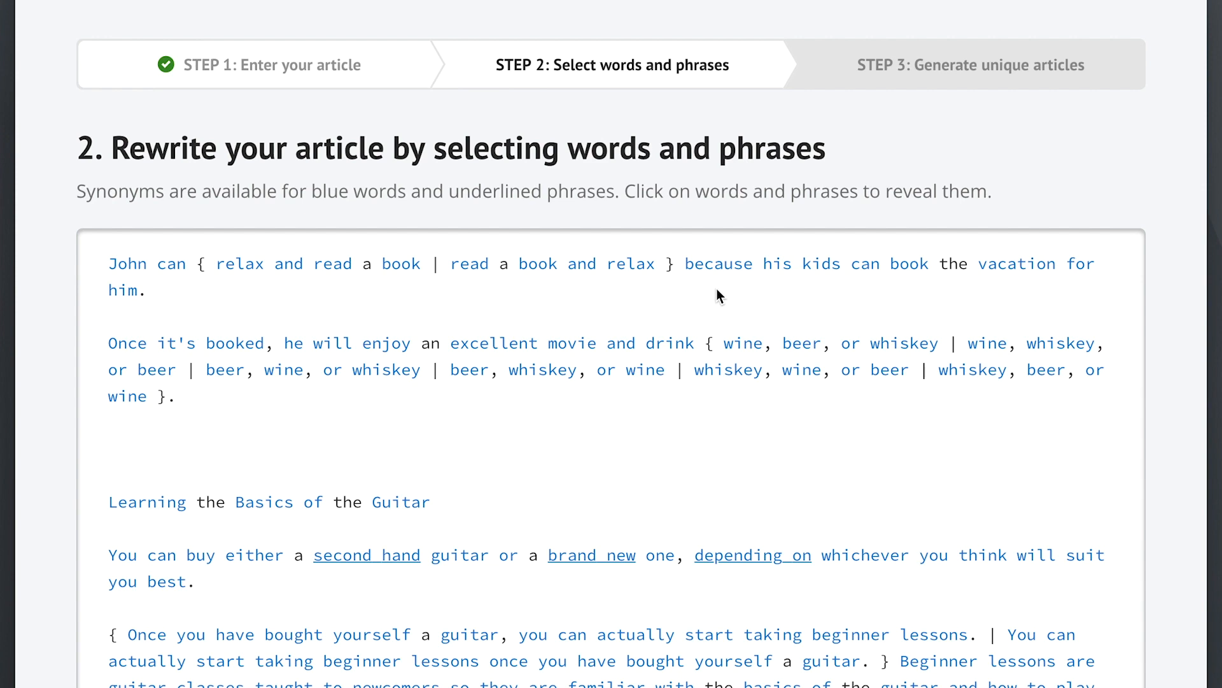
Give every 'wine' the synonyms red wine, white wine, a glass of wine and sparkling wine
{"action": "left_click", "coordinate": [745, 342]}
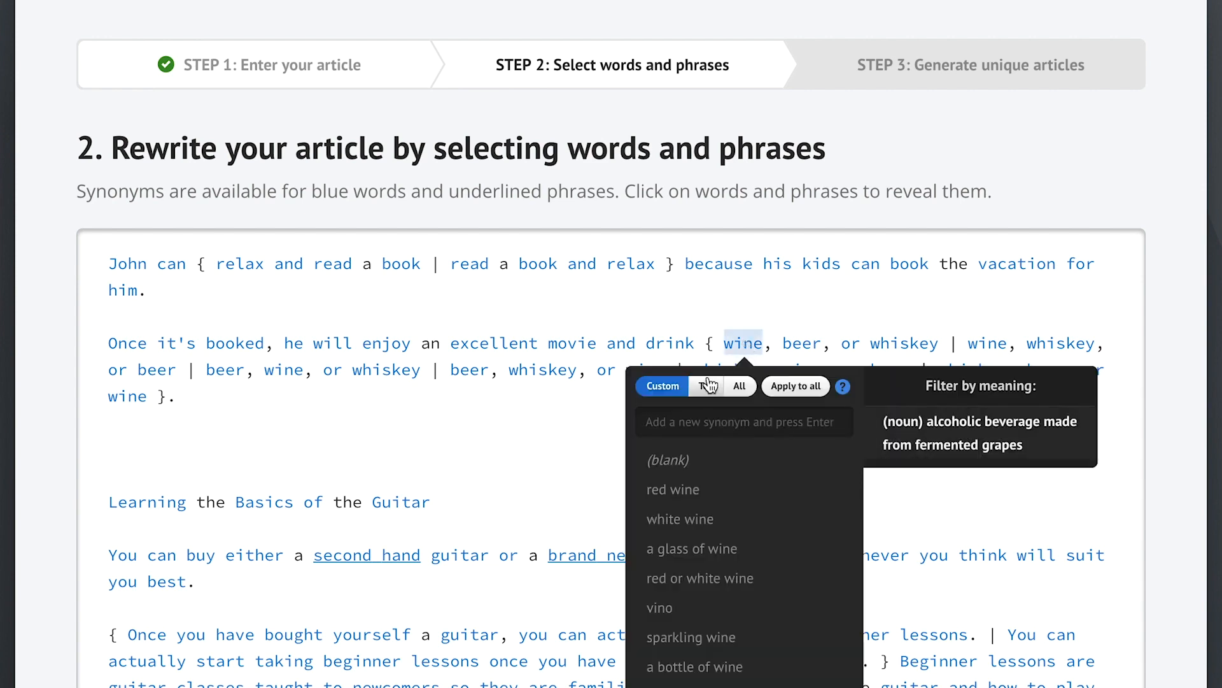
{"action": "left_click", "coordinate": [740, 386]}
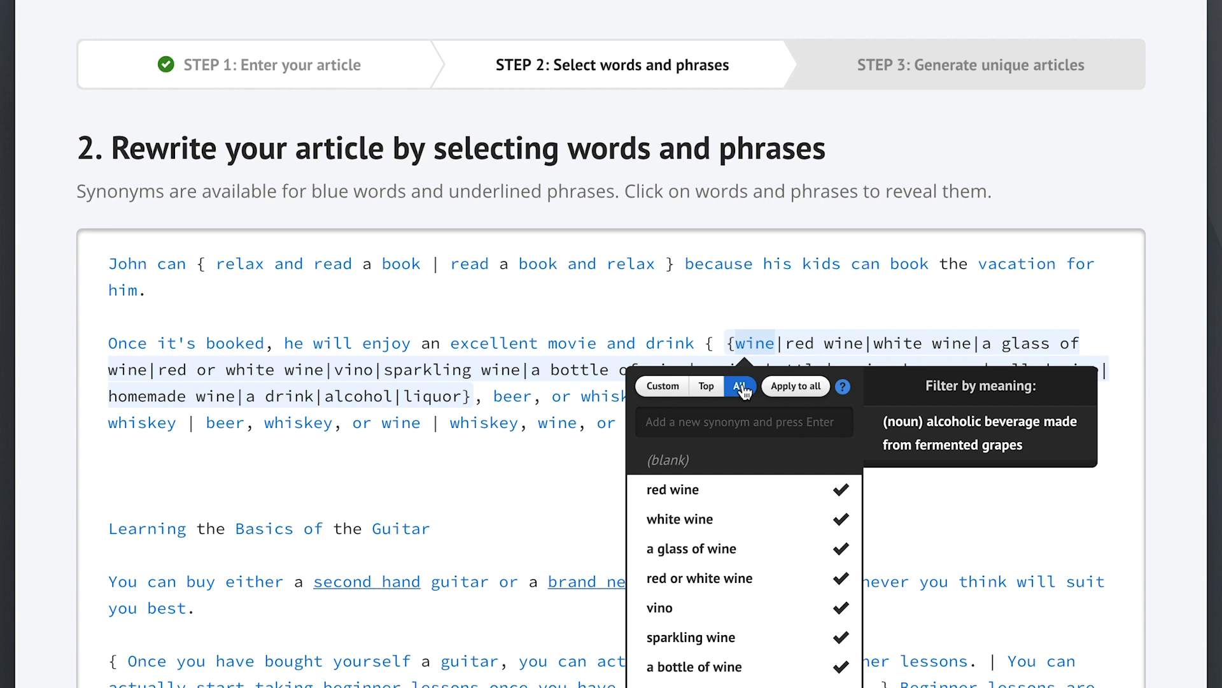
{"action": "left_click", "coordinate": [706, 387]}
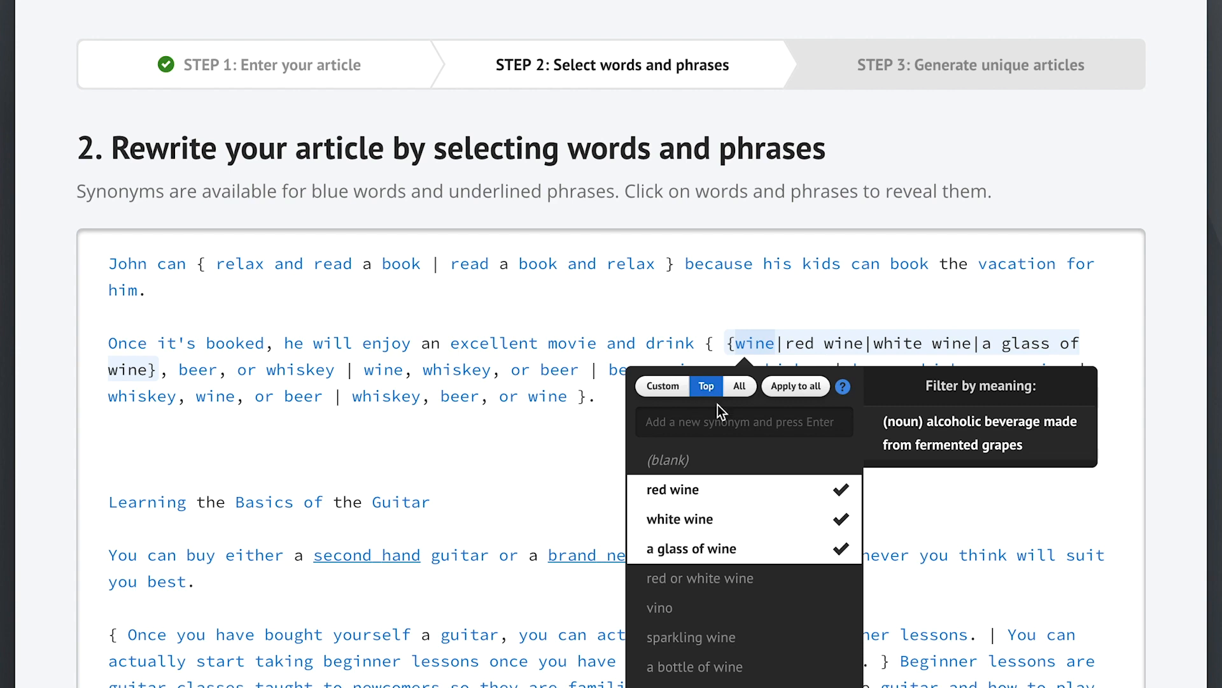
{"action": "left_click", "coordinate": [732, 640]}
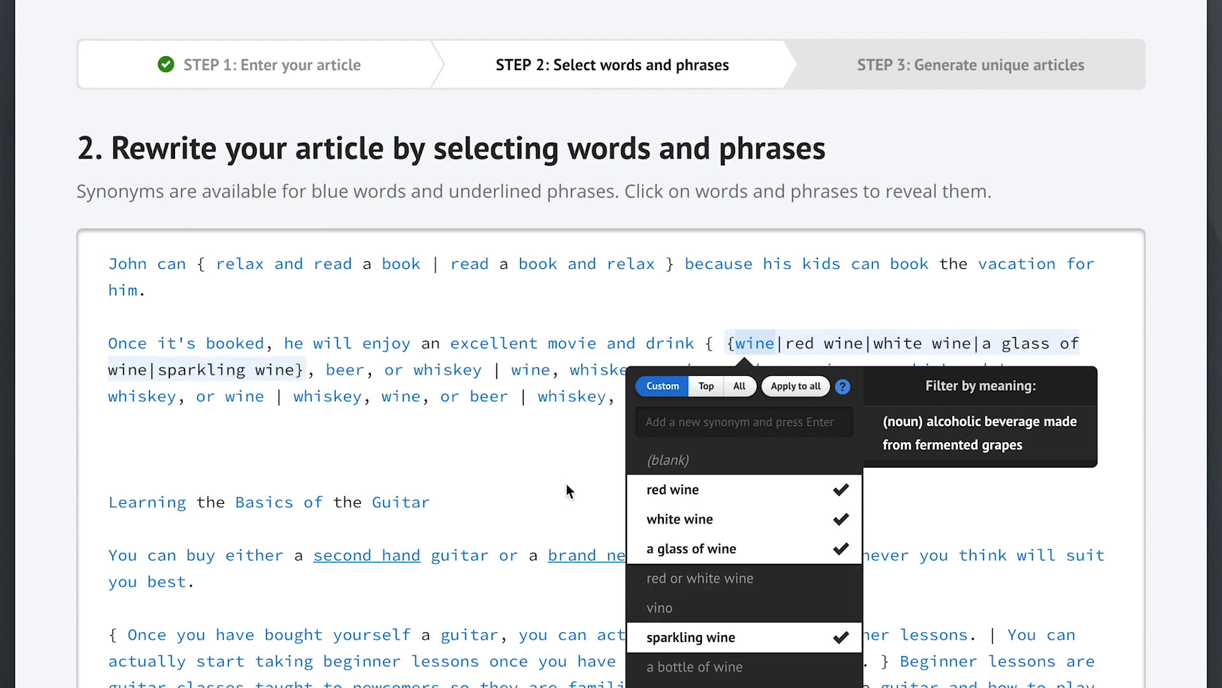
{"action": "left_click", "coordinate": [793, 388]}
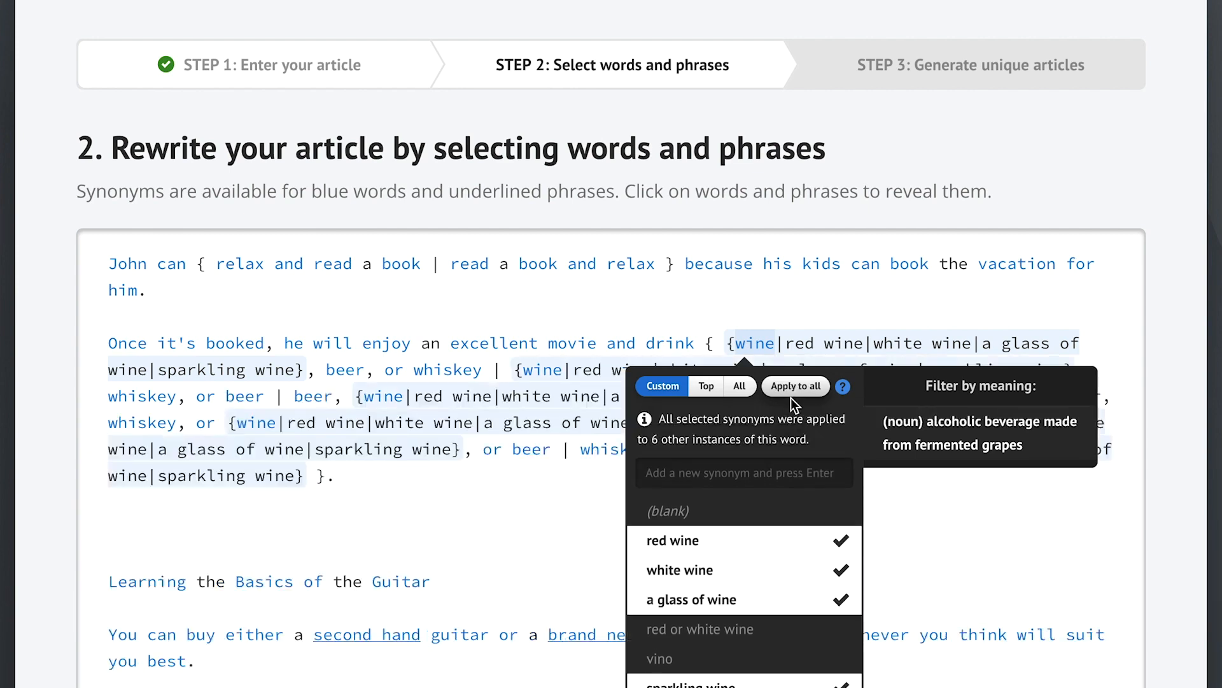
{"action": "left_click", "coordinate": [534, 514]}
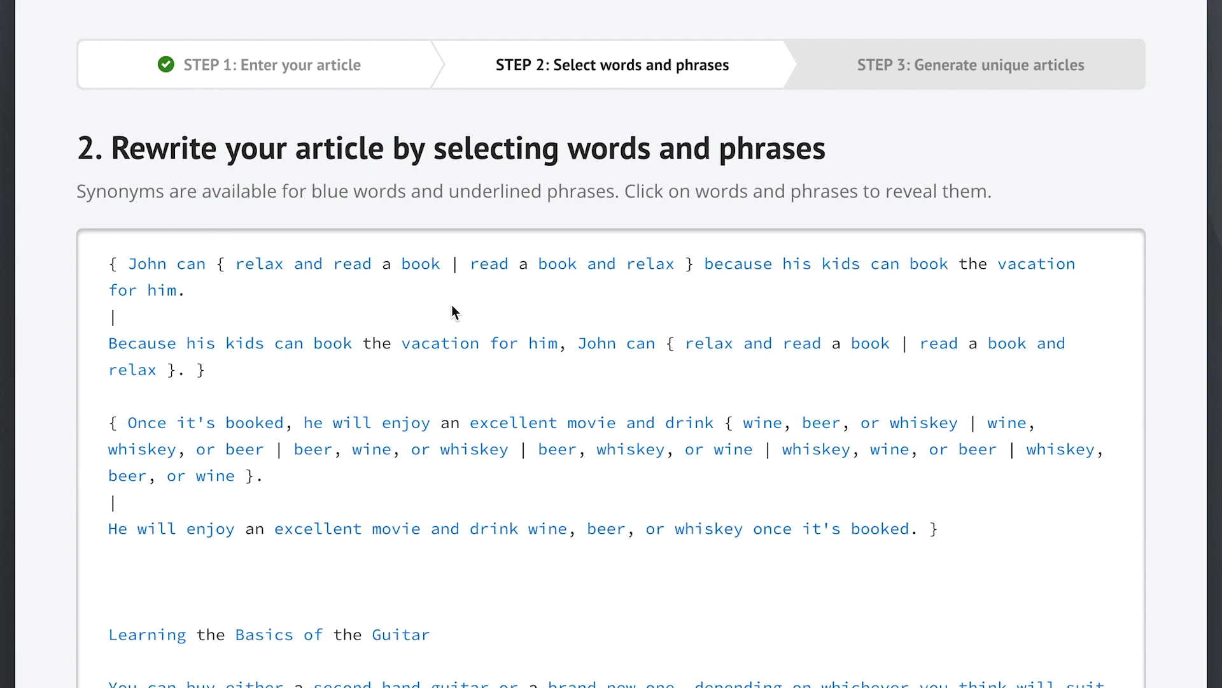
{"action": "scroll", "coordinate": [1102, 564], "scroll_direction": "down", "scroll_amount": 15}
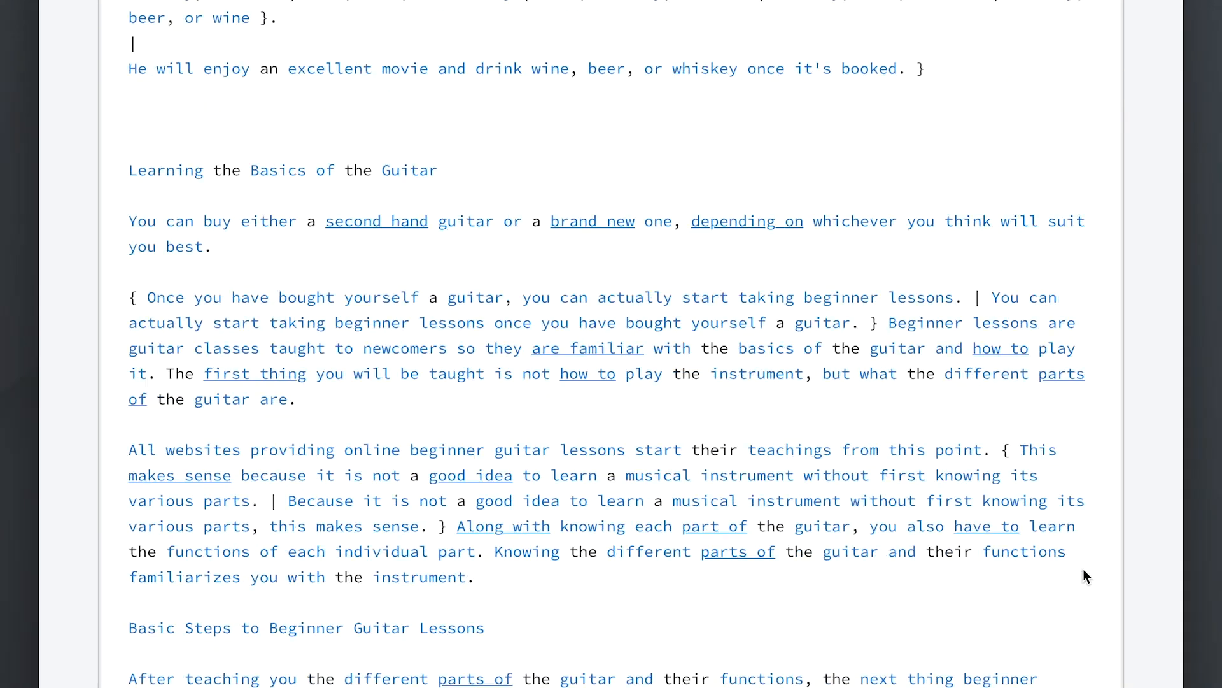
{"action": "scroll", "coordinate": [1052, 583], "scroll_direction": "down", "scroll_amount": 4}
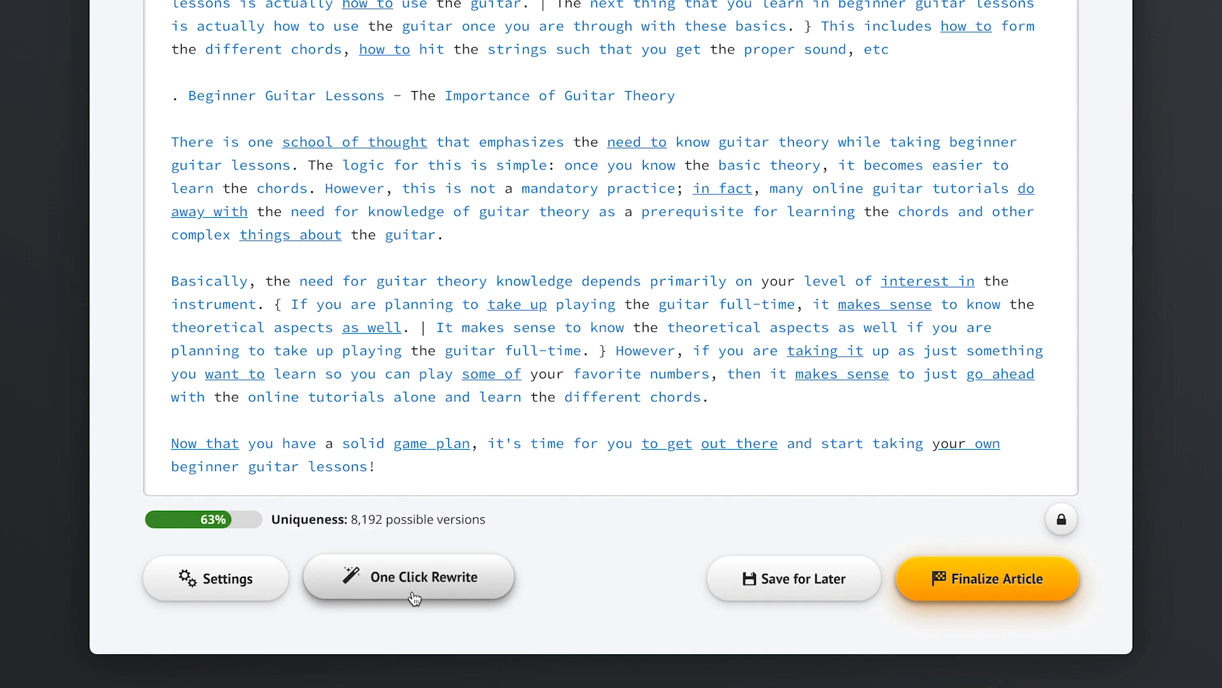
In Settings, compare synonym levels and leave the slider at Recommended
{"action": "left_click", "coordinate": [237, 584]}
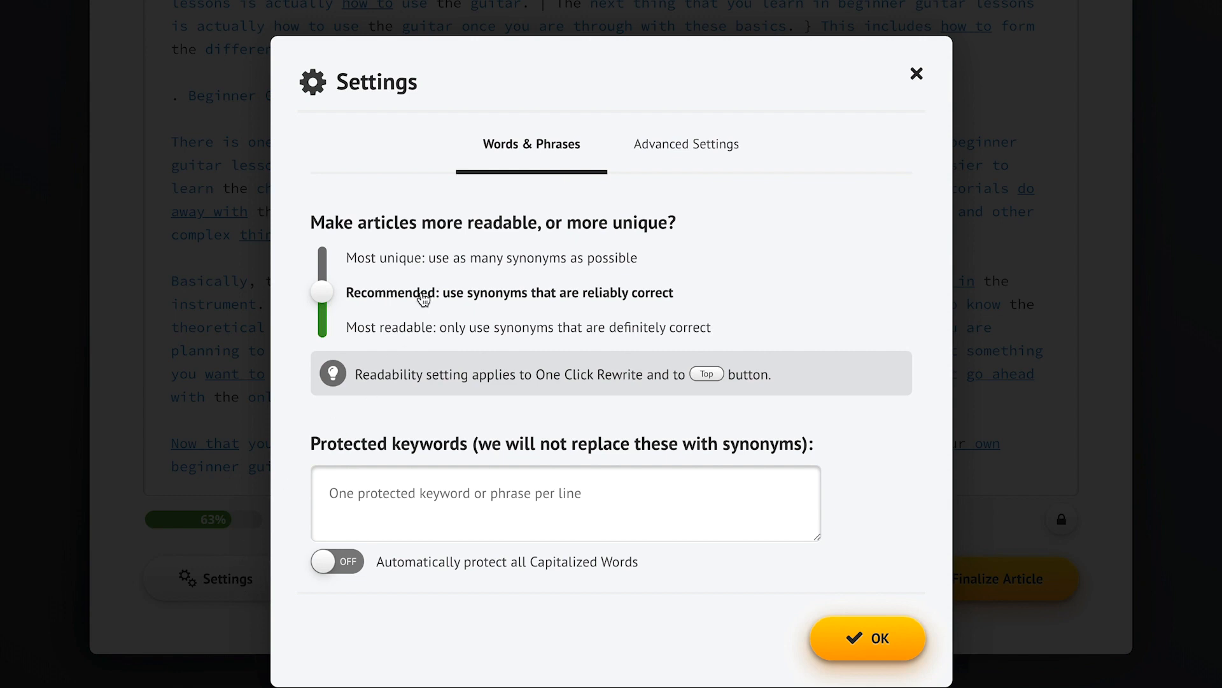
{"action": "left_click", "coordinate": [382, 267]}
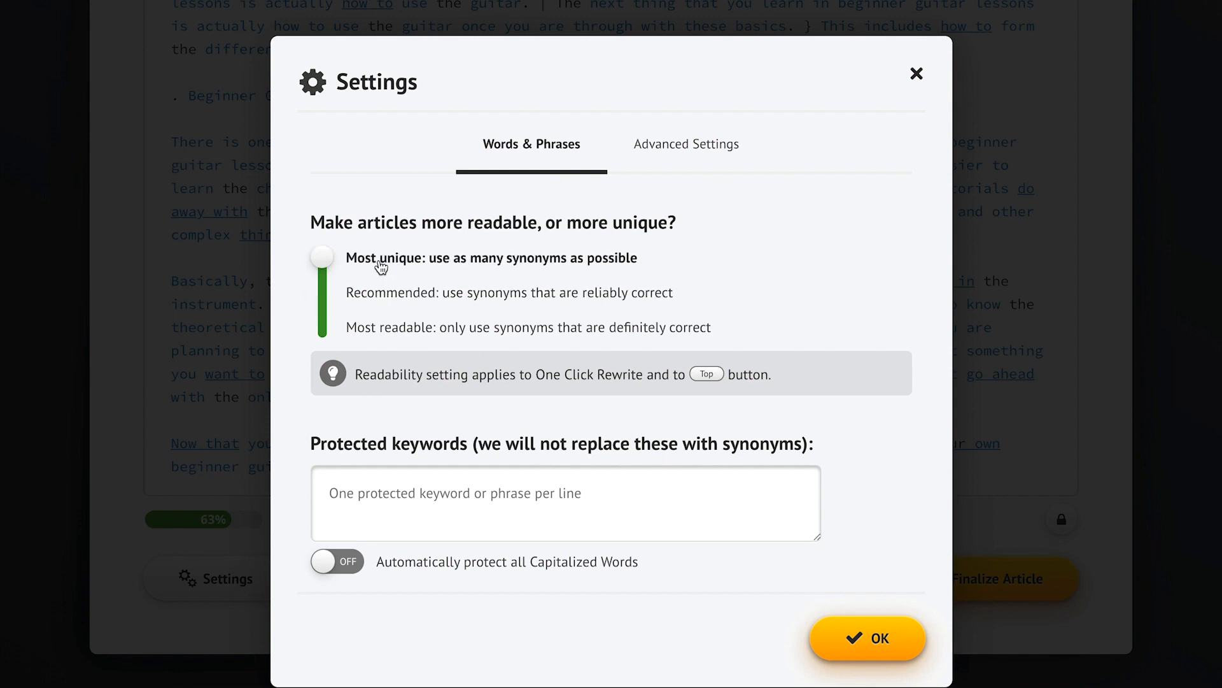
{"action": "left_click", "coordinate": [393, 337]}
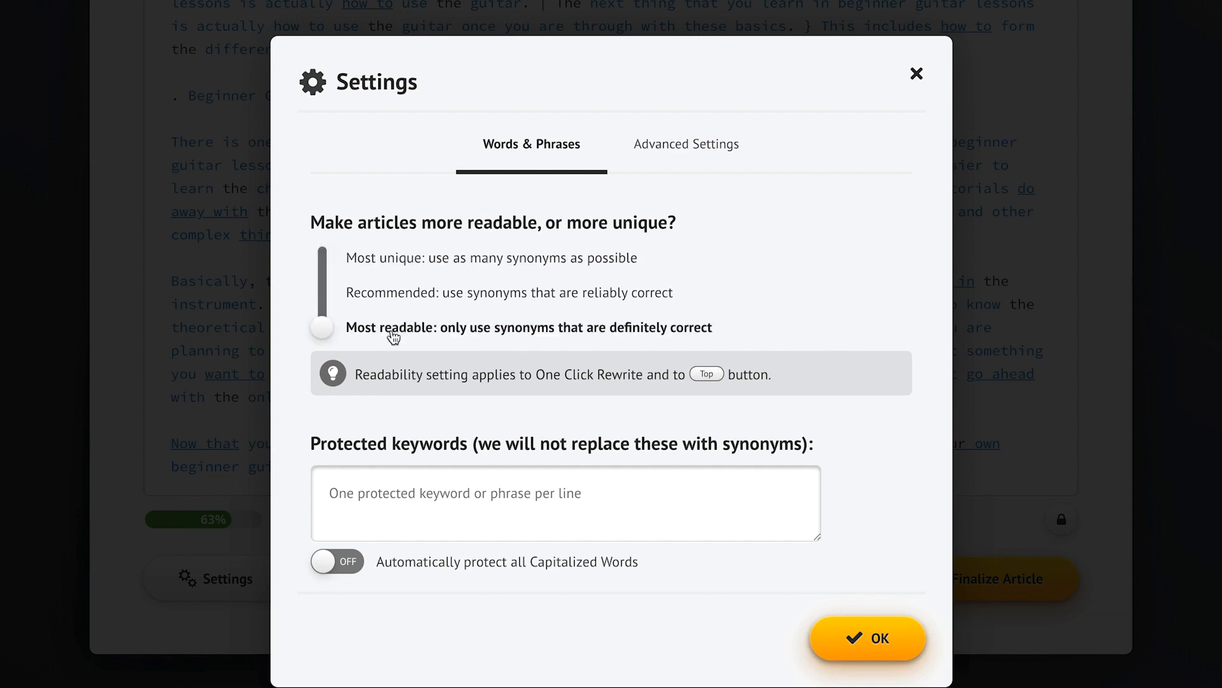
{"action": "left_click", "coordinate": [487, 299]}
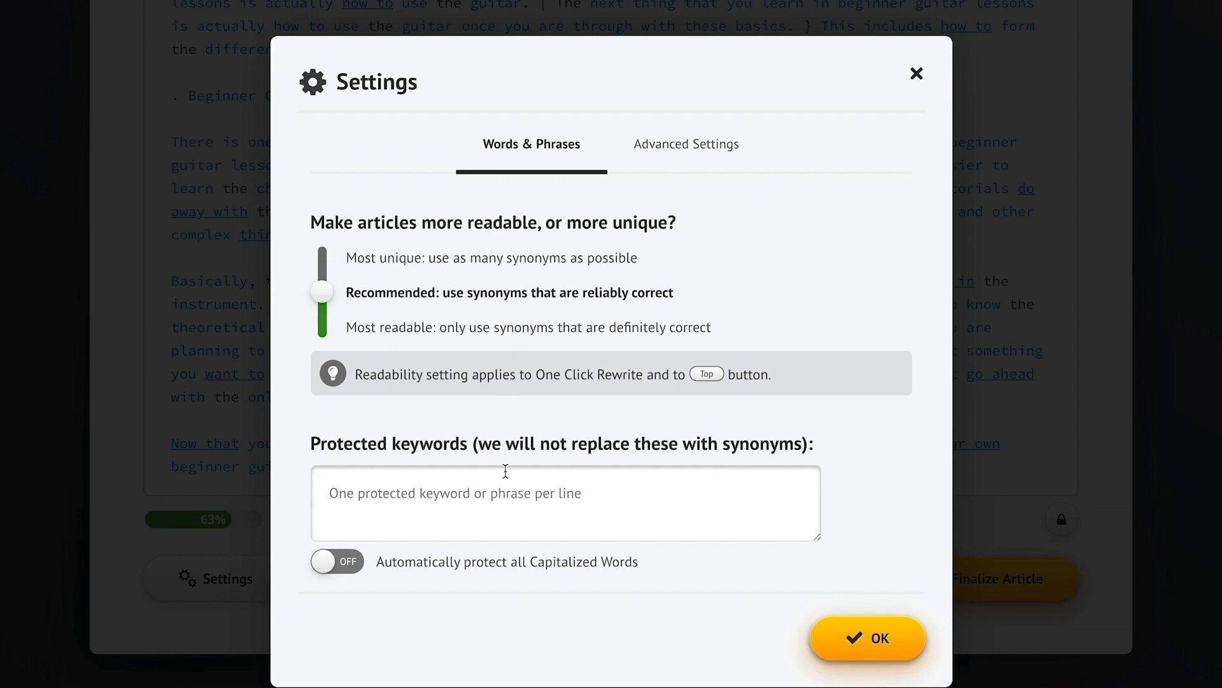
Protect the keyword 'Big Burgers' and all capitalized words, then save the settings
{"action": "left_click", "coordinate": [372, 497]}
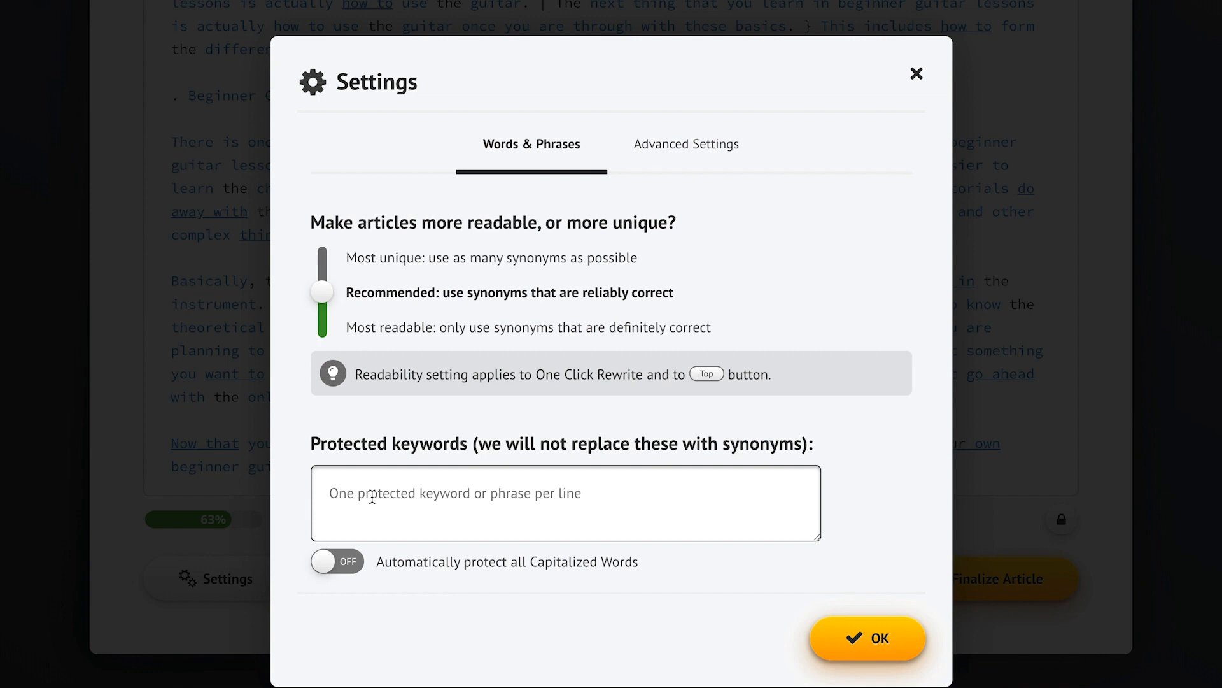
{"action": "type", "text": "Big Burgers"}
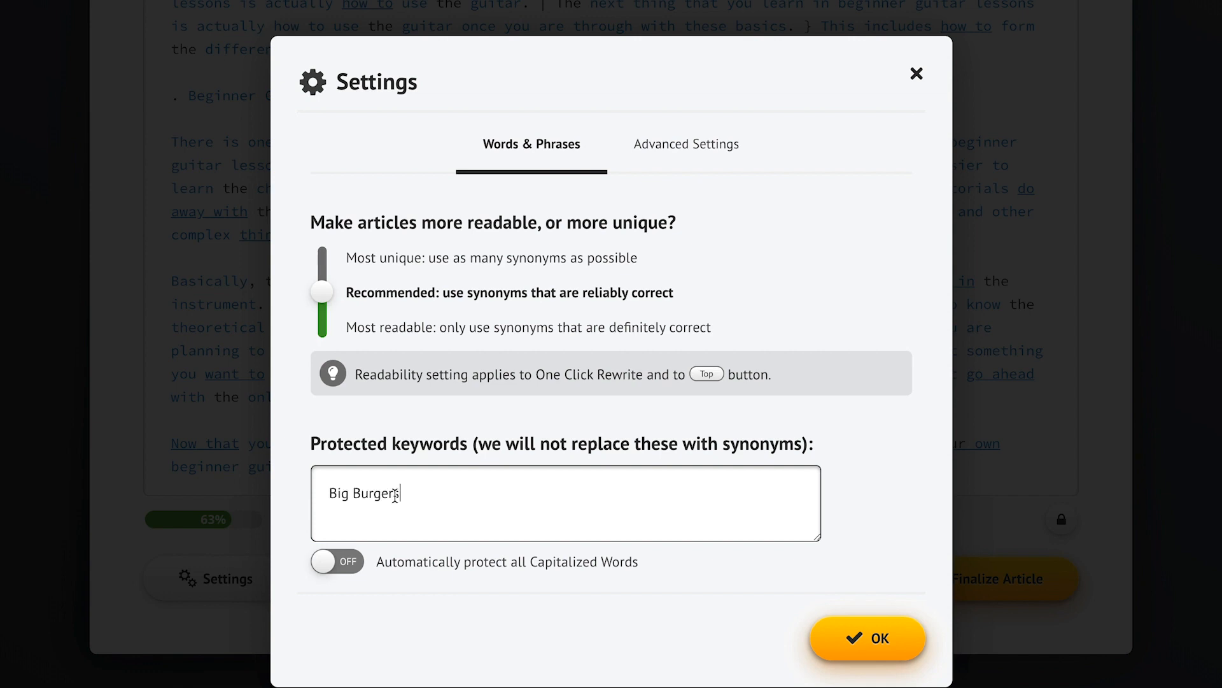
{"action": "left_click", "coordinate": [867, 479]}
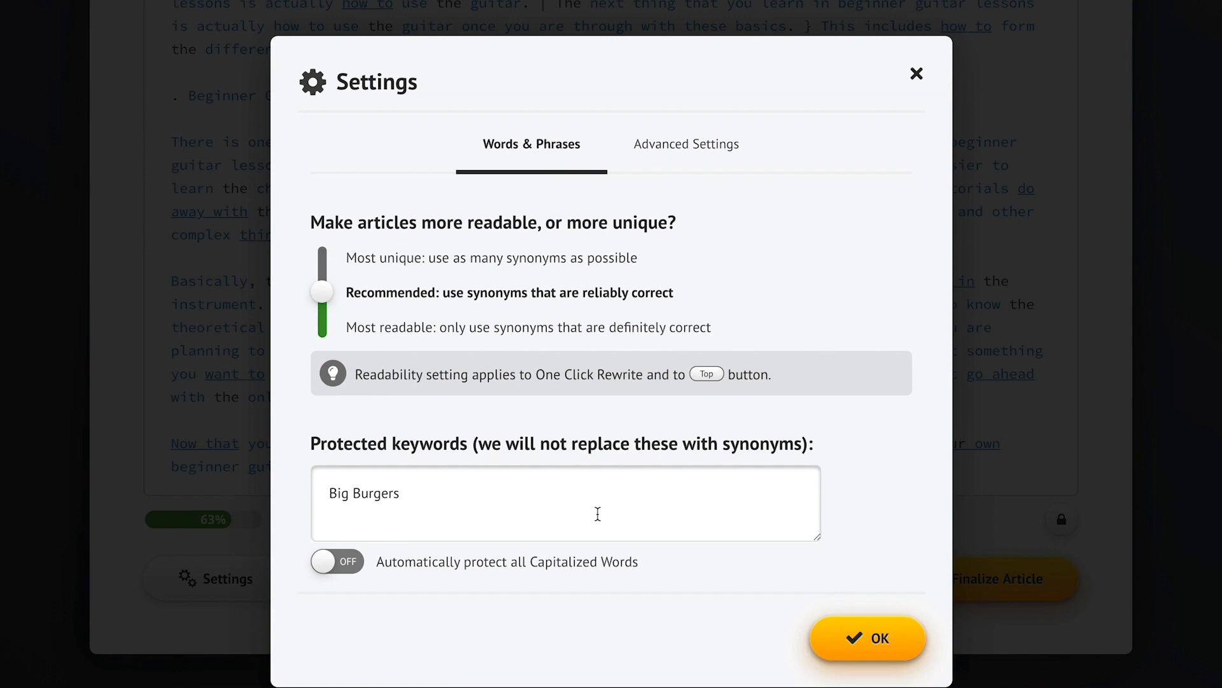
{"action": "left_click", "coordinate": [333, 567]}
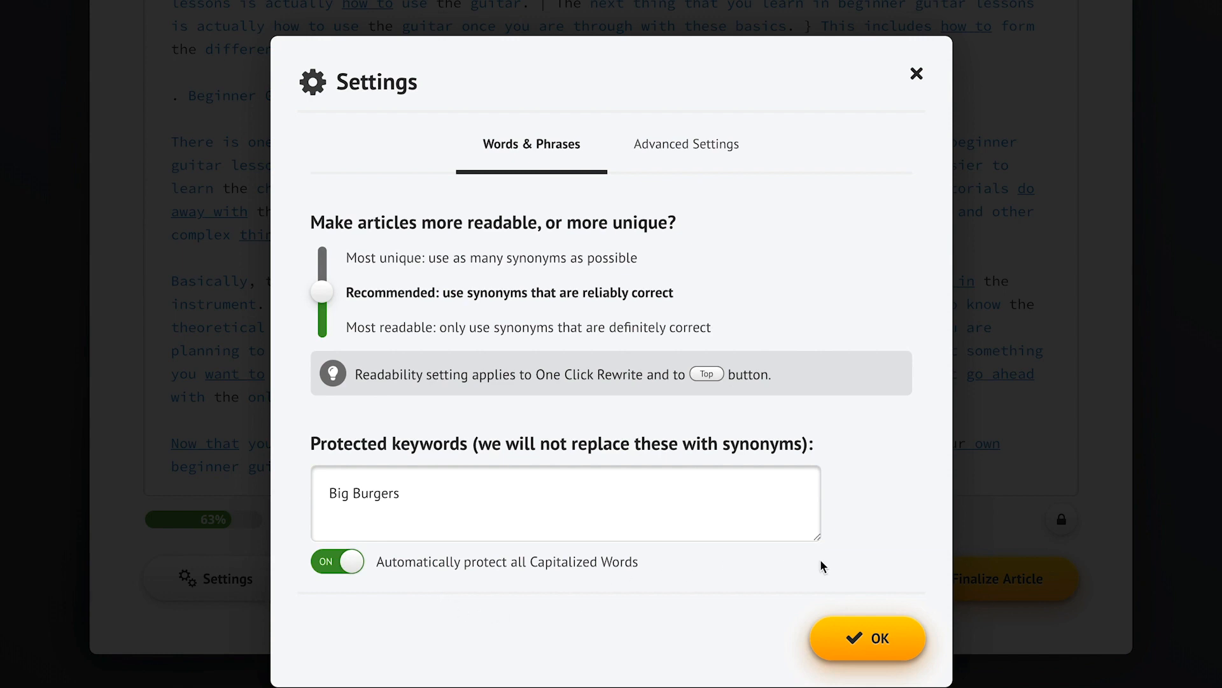
{"action": "left_click", "coordinate": [867, 636]}
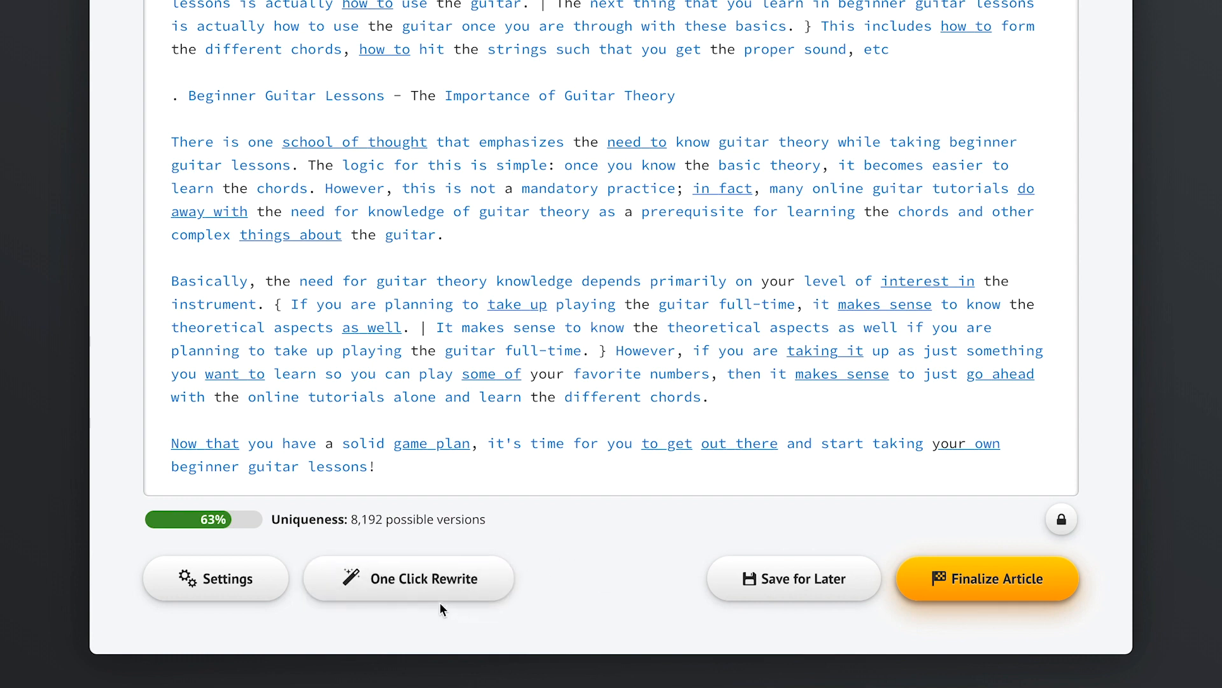
Run One Click Rewrite to fill the guitar article with synonym sets at 99% uniqueness
{"action": "left_click", "coordinate": [418, 596]}
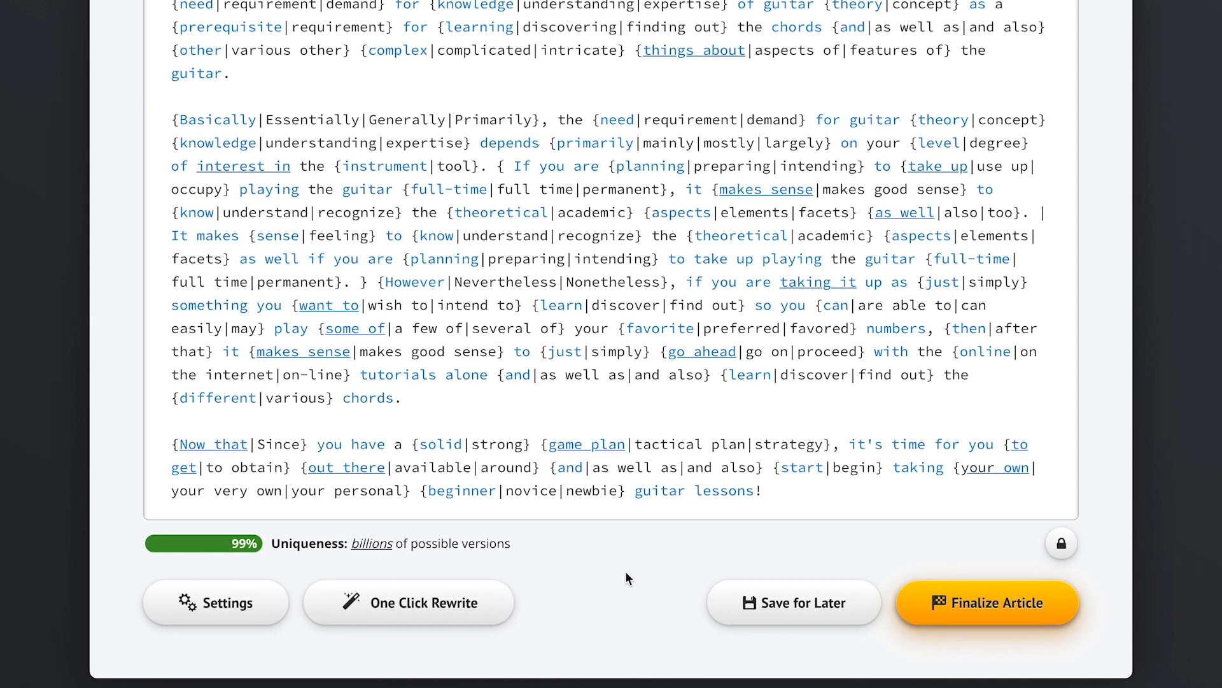
Finalize the spun article into the Archive and review its spintax on the Step 3 page
{"action": "left_click", "coordinate": [988, 616]}
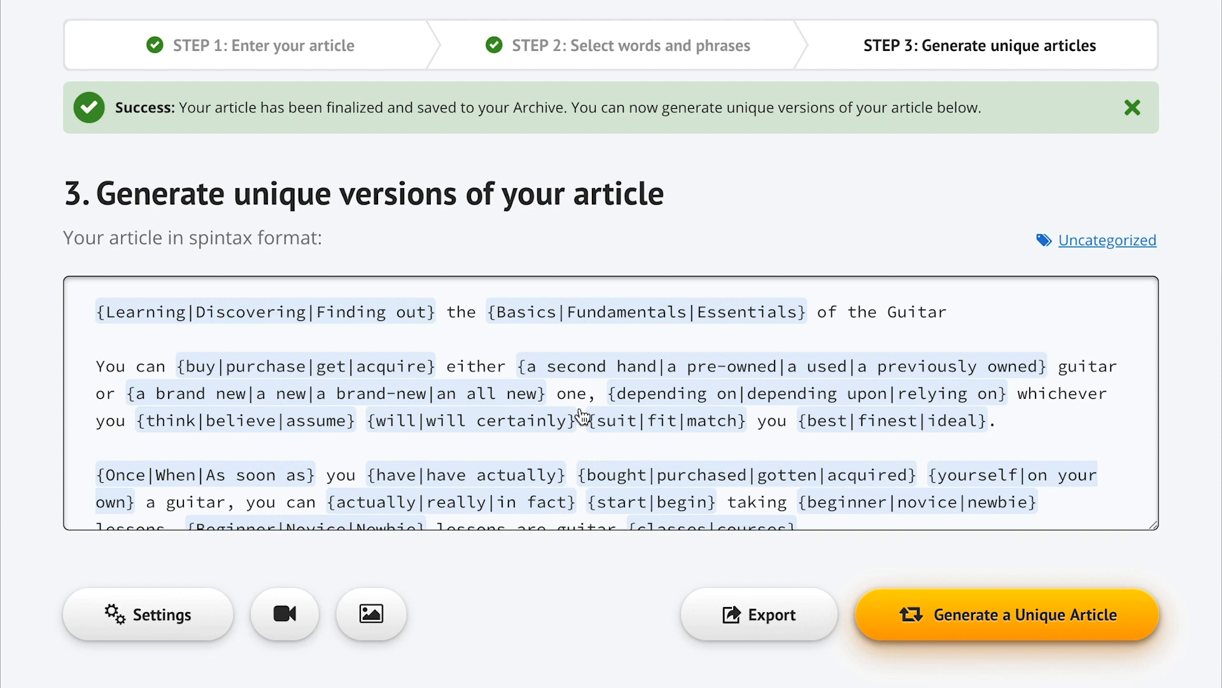
{"action": "double_click", "coordinate": [228, 236]}
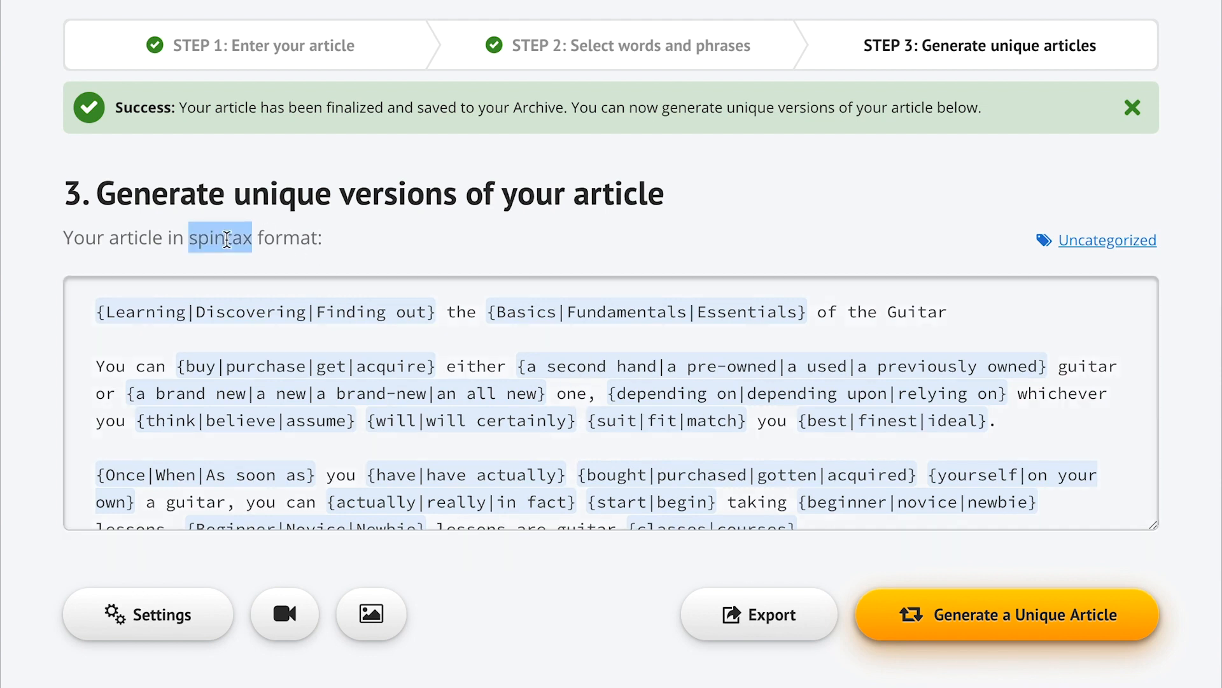
{"action": "left_click", "coordinate": [385, 233]}
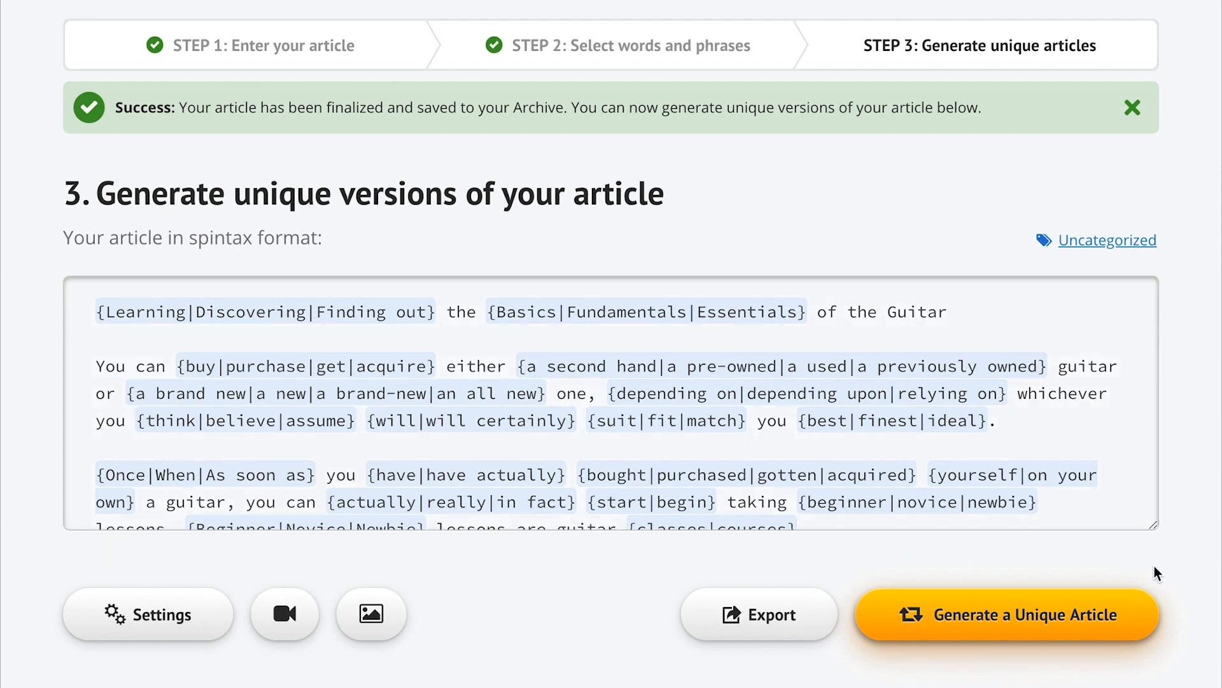
{"action": "scroll", "coordinate": [506, 647], "scroll_direction": "down", "scroll_amount": 3}
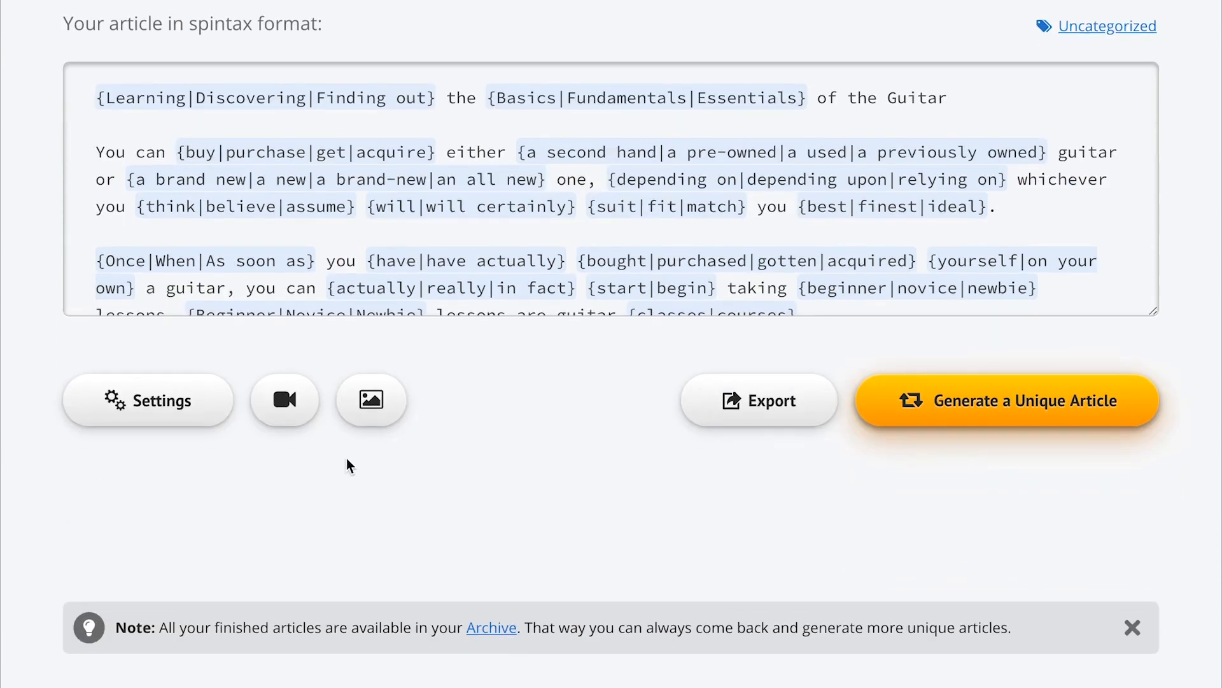
Search YouTube for 'guitar lessons' and check four lesson videos, including Zombie and Tears in Heaven
{"action": "left_click", "coordinate": [285, 412]}
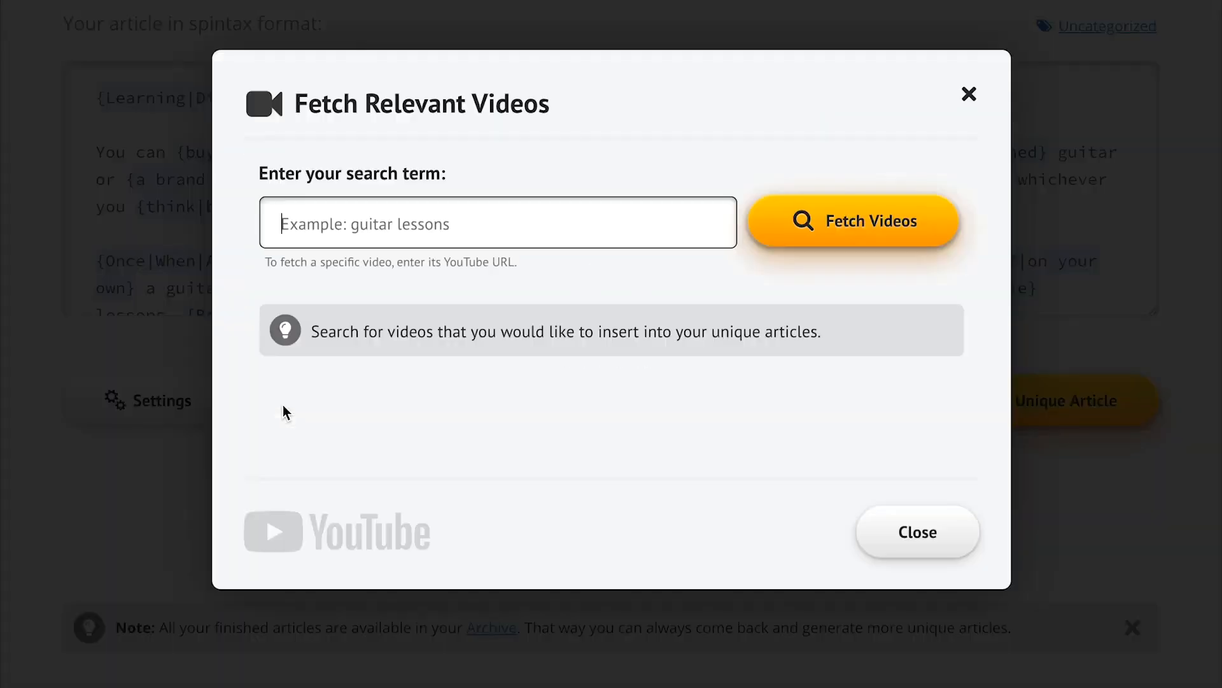
{"action": "type", "text": "guitar lessons"}
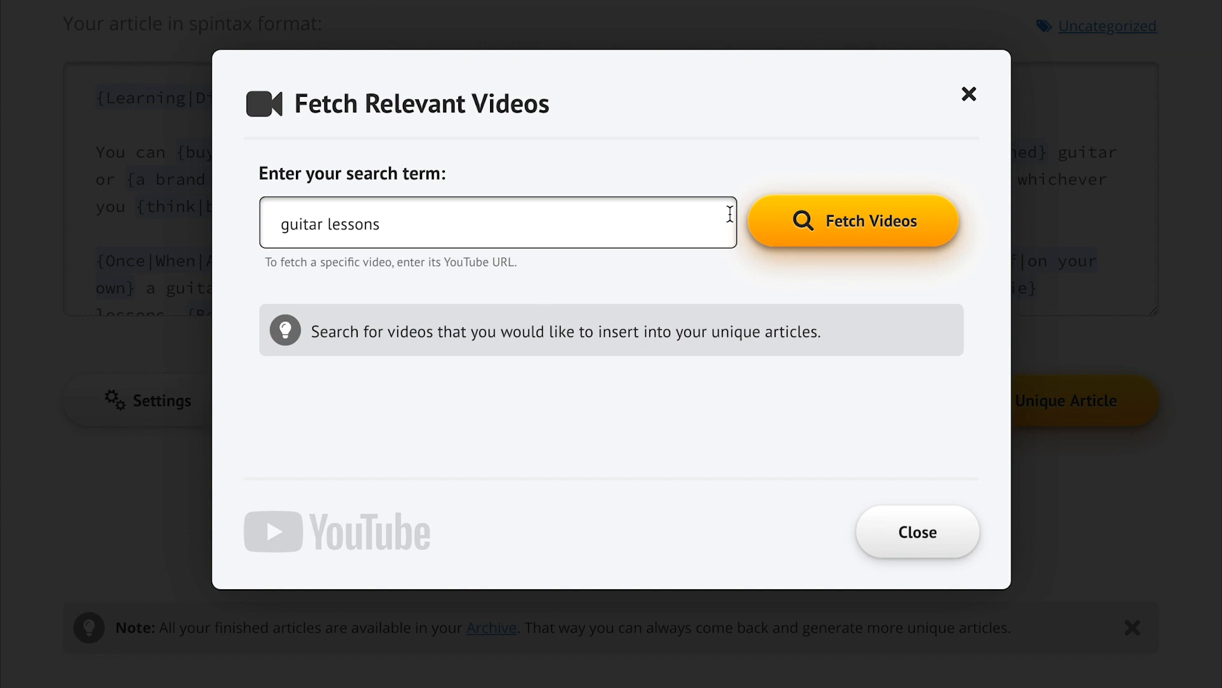
{"action": "left_click", "coordinate": [838, 239]}
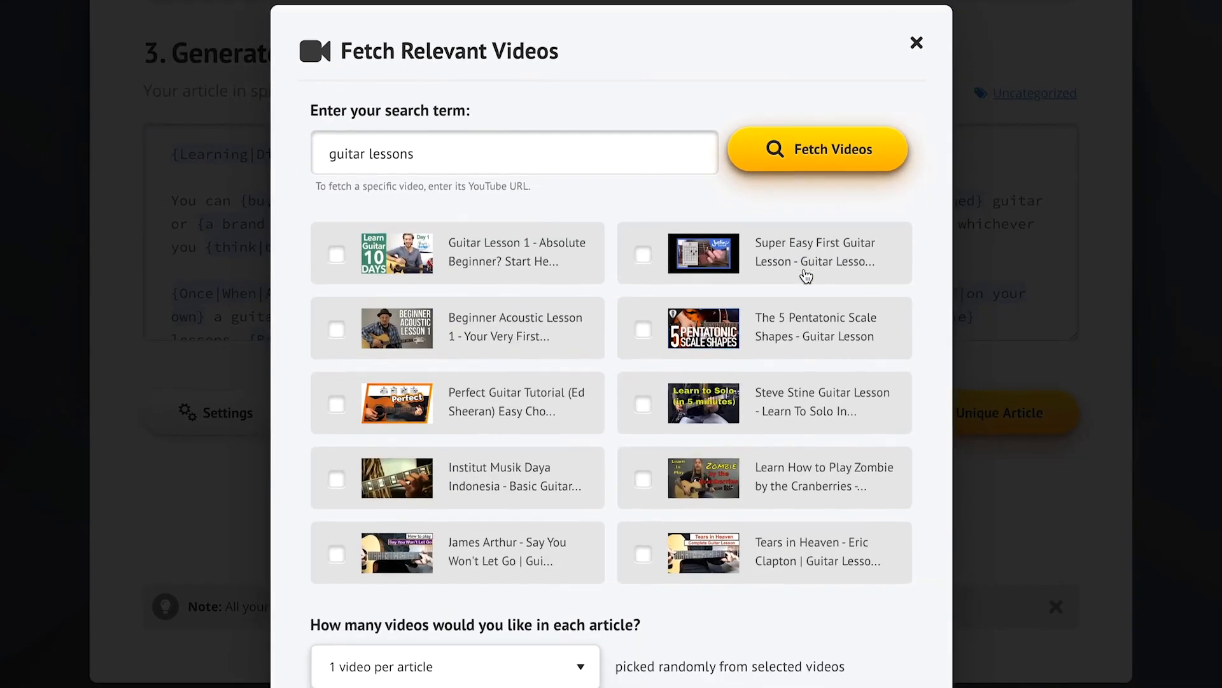
{"action": "left_click", "coordinate": [536, 276]}
{"action": "left_click", "coordinate": [549, 328]}
{"action": "left_click", "coordinate": [712, 458]}
{"action": "left_click", "coordinate": [767, 559]}
Set 2 videos per article and add the selected videos
{"action": "scroll", "coordinate": [845, 639], "scroll_direction": "down", "scroll_amount": 3}
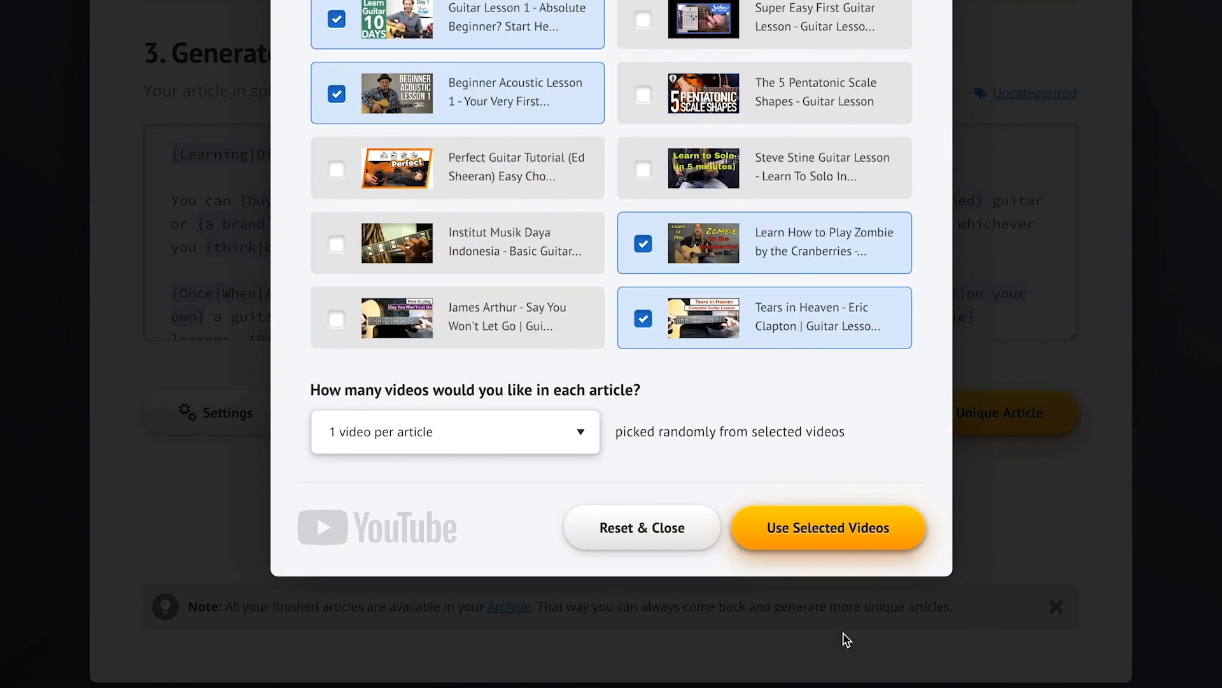
{"action": "left_click", "coordinate": [473, 432]}
{"action": "left_click", "coordinate": [485, 449]}
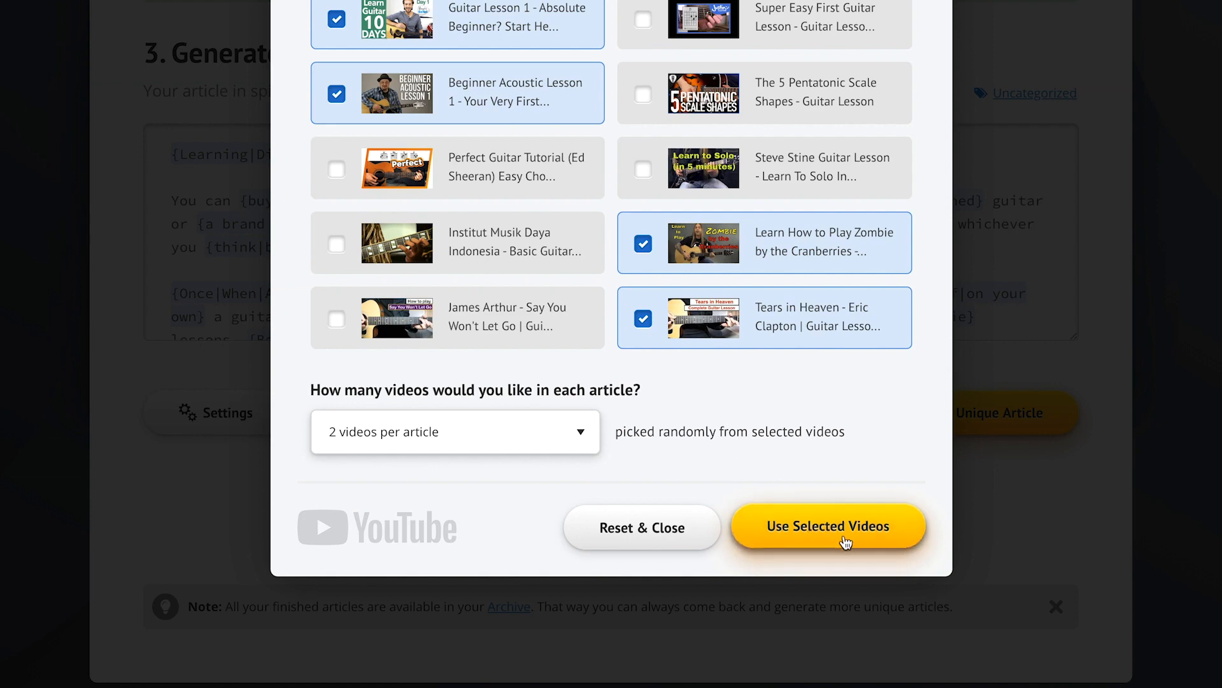
{"action": "left_click", "coordinate": [845, 541]}
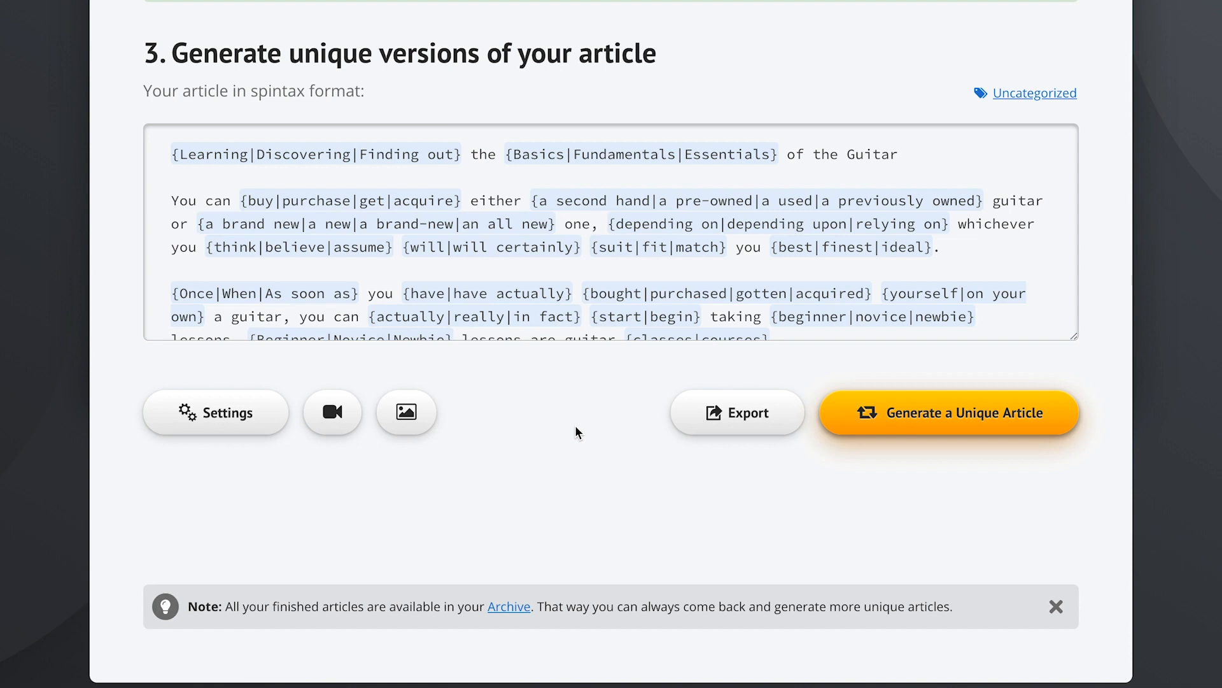
Generate a 92% unique, 564-word version titled 'Learning the Essentials of the Guitar'
{"action": "left_click", "coordinate": [976, 422]}
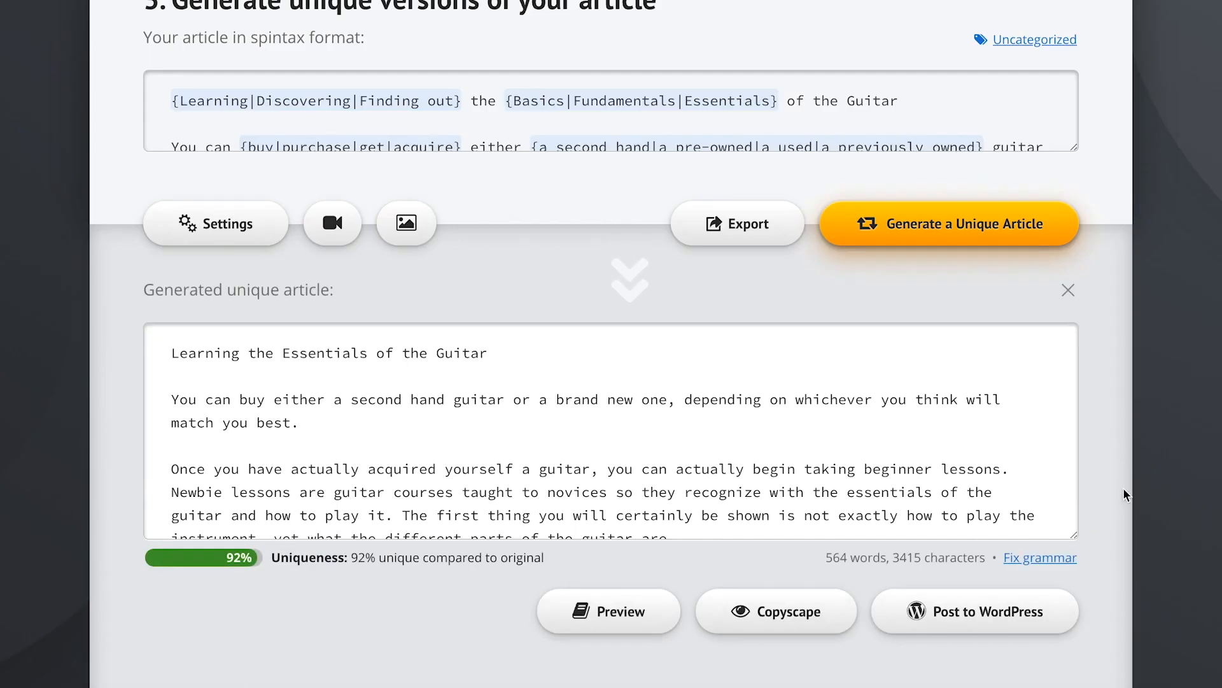
{"action": "scroll", "coordinate": [1126, 495], "scroll_direction": "down", "scroll_amount": 2}
{"action": "scroll", "coordinate": [1126, 494], "scroll_direction": "down", "scroll_amount": 1}
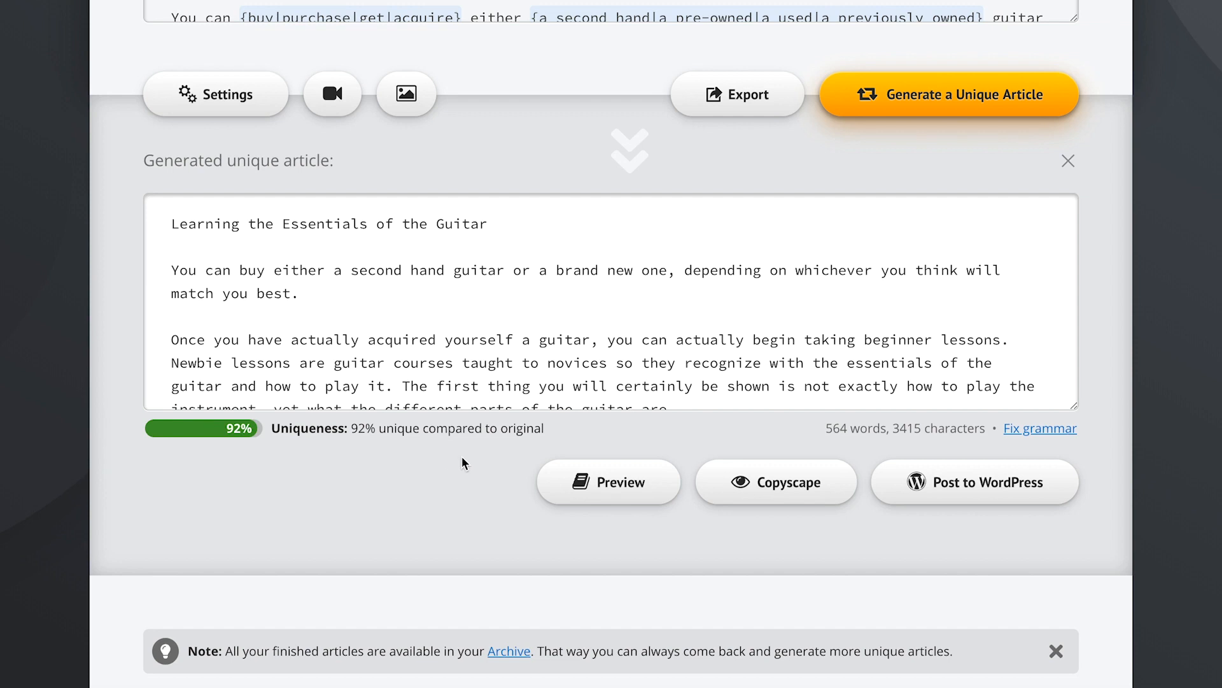
Preview the generated article with its embedded video and compare it against the original text
{"action": "left_click", "coordinate": [573, 482]}
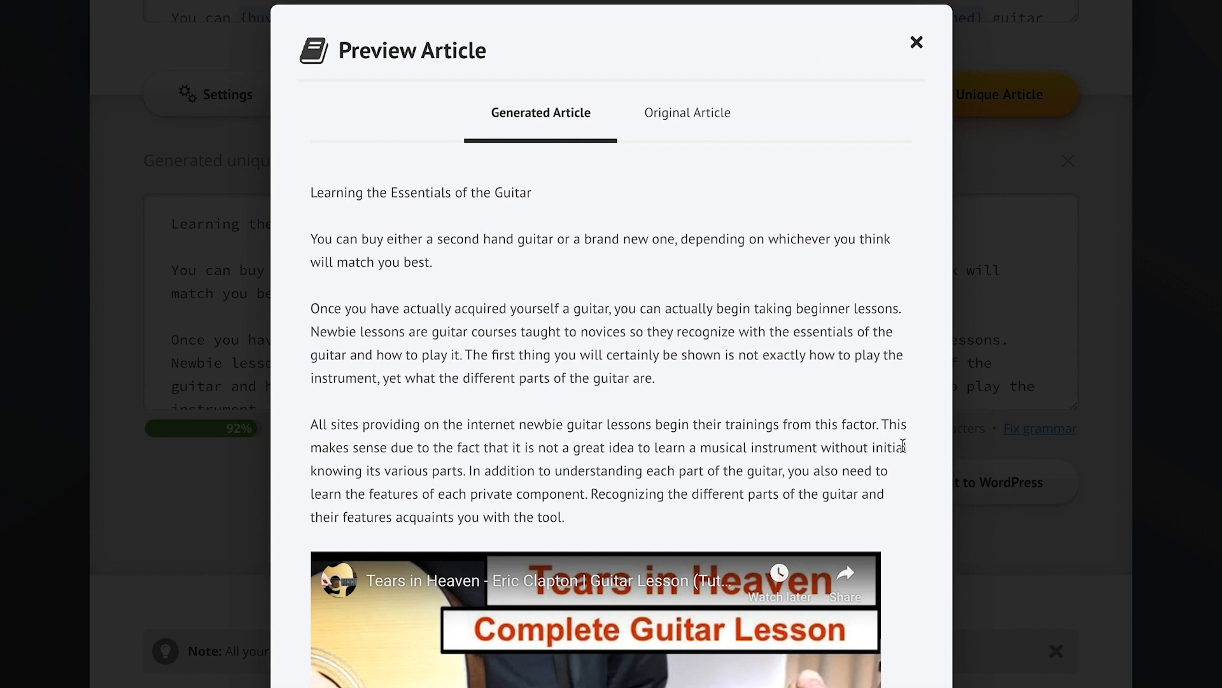
{"action": "scroll", "coordinate": [912, 457], "scroll_direction": "down", "scroll_amount": 6}
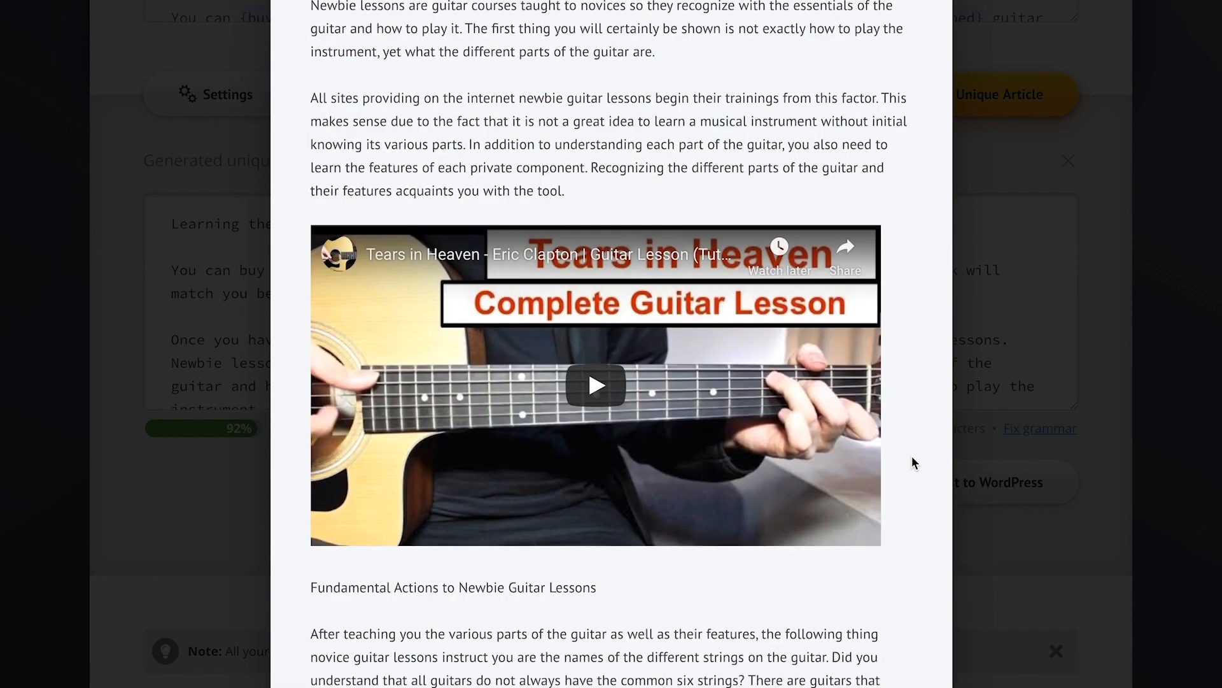
{"action": "scroll", "coordinate": [912, 456], "scroll_direction": "down", "scroll_amount": 10}
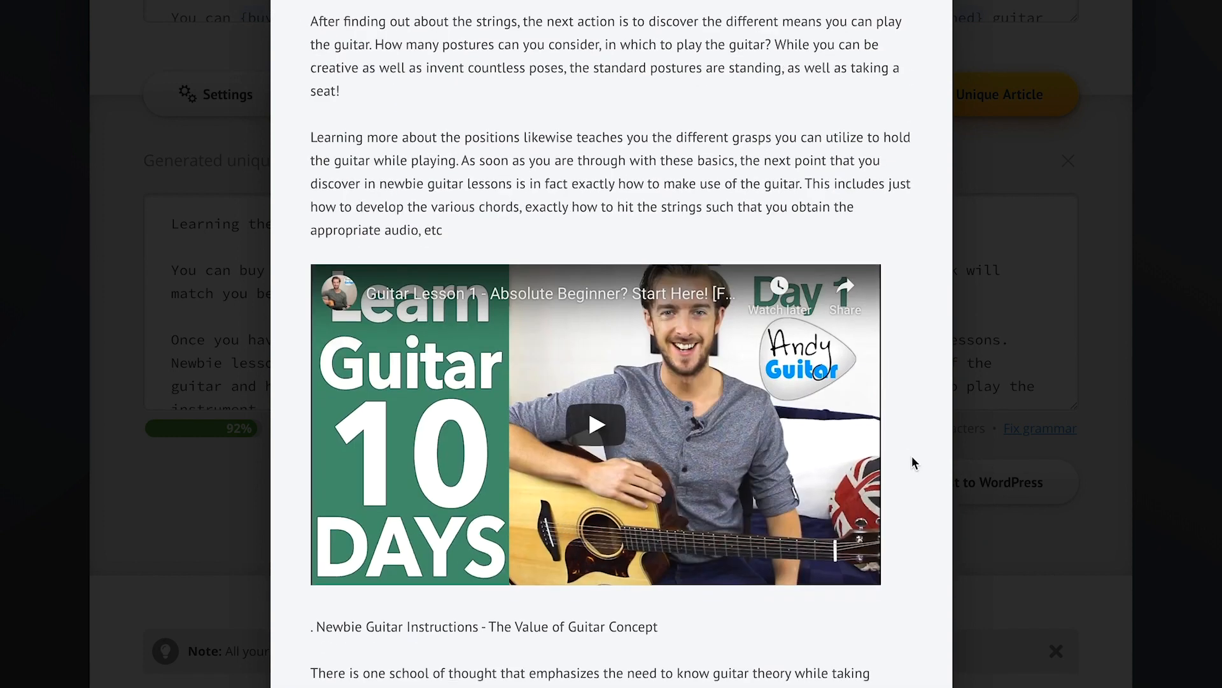
{"action": "scroll", "coordinate": [915, 316], "scroll_direction": "up", "scroll_amount": 15}
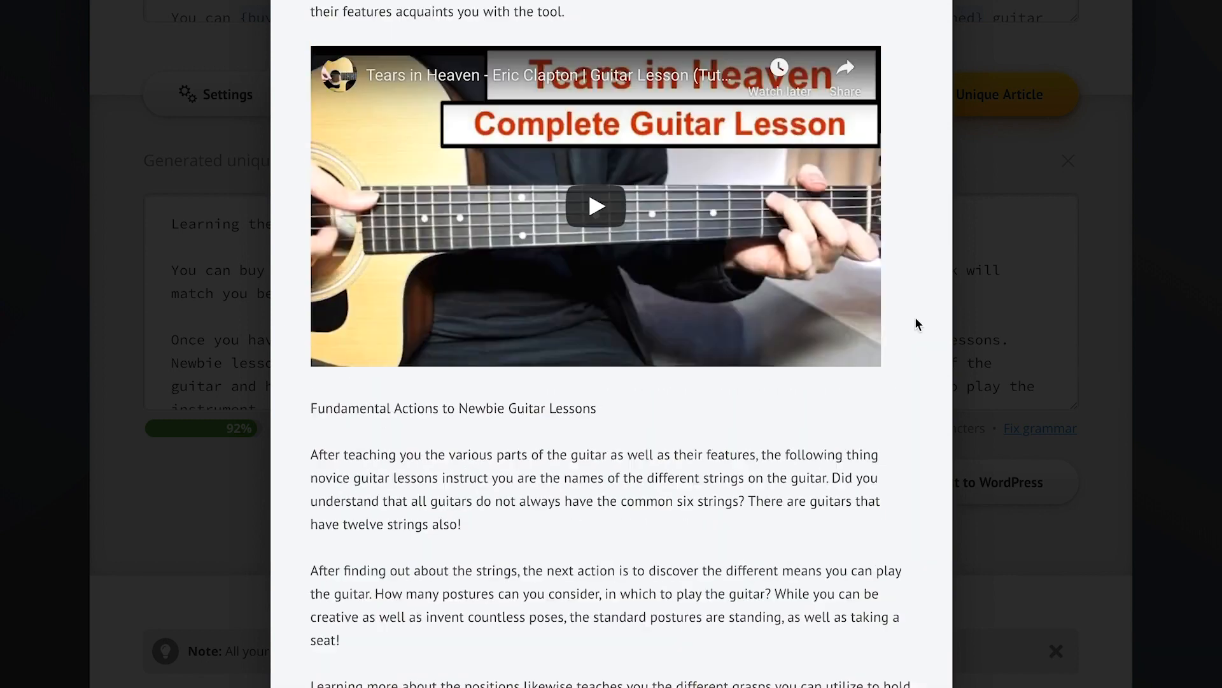
{"action": "left_click", "coordinate": [687, 126]}
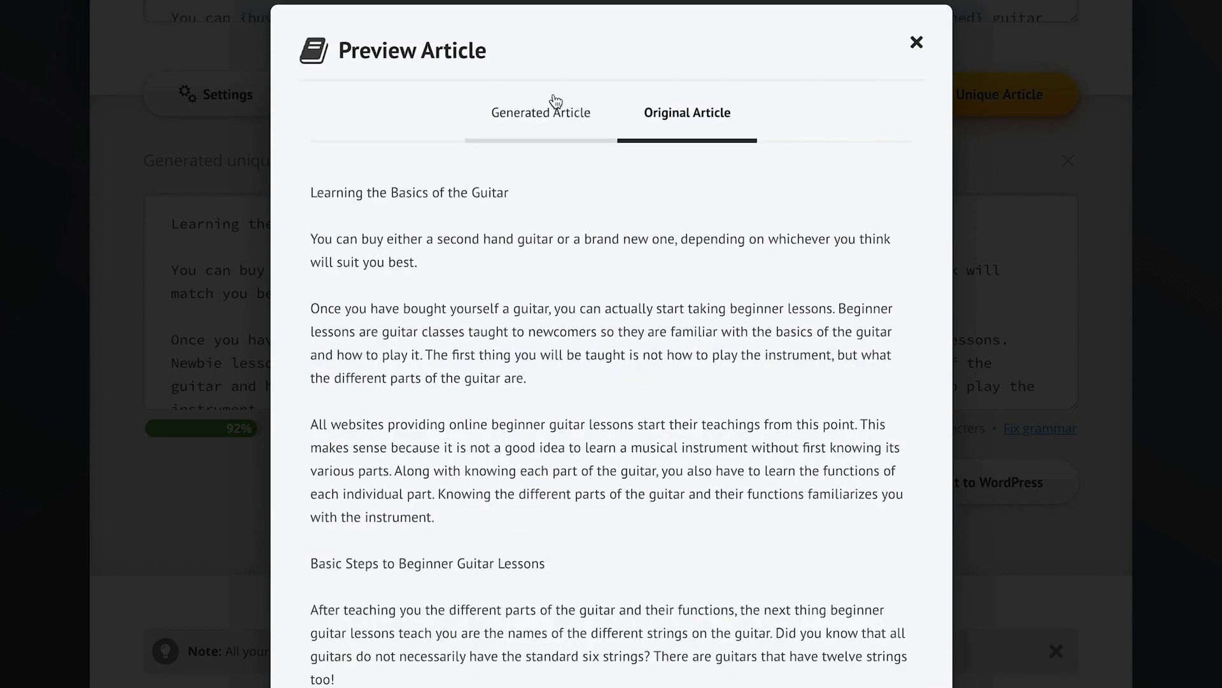
{"action": "left_click", "coordinate": [534, 119]}
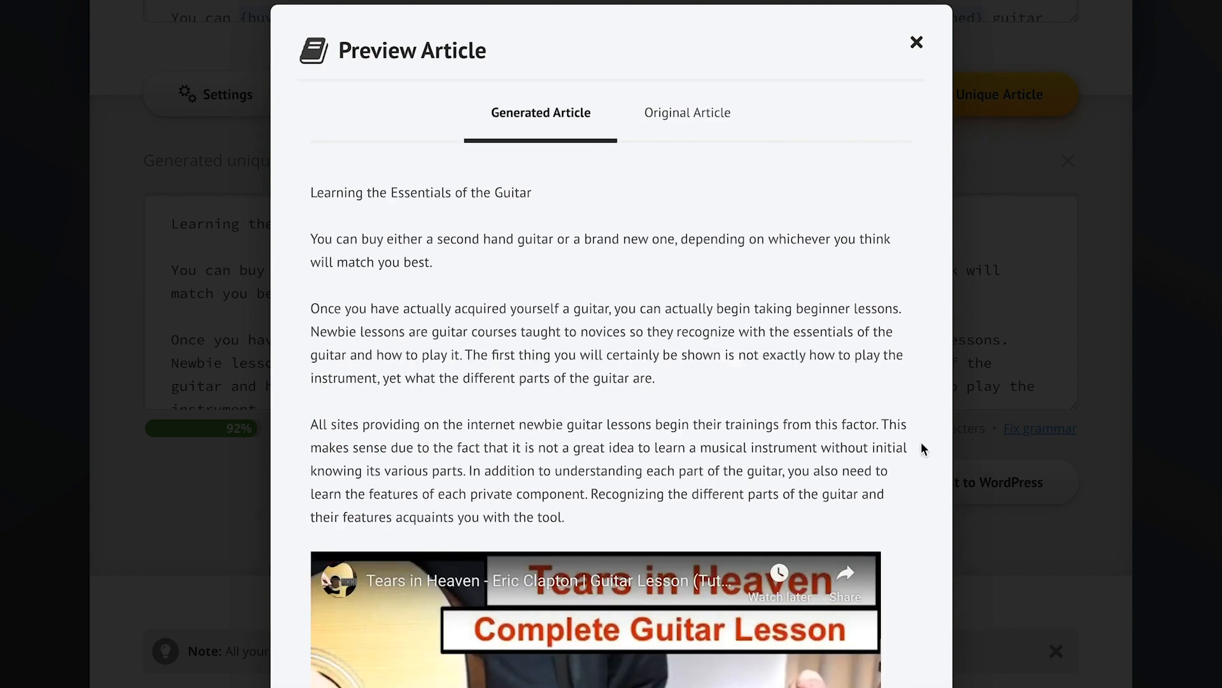
{"action": "left_click", "coordinate": [1007, 567]}
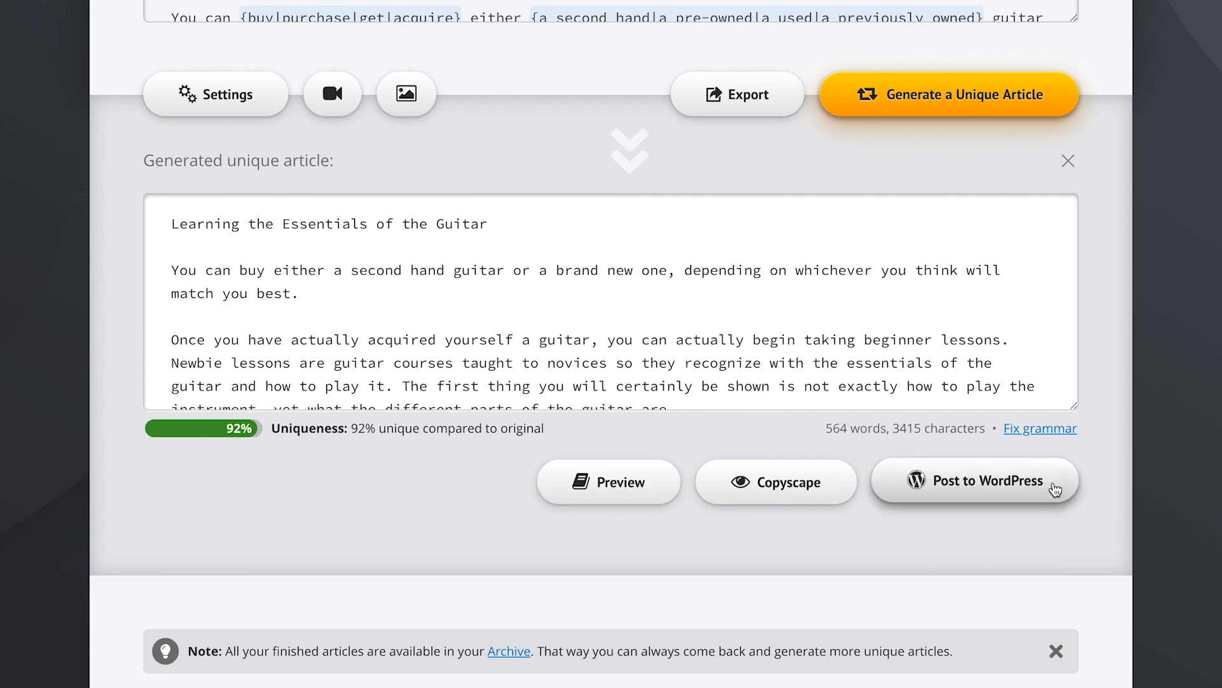
Publish the generated guitar article right away to the connected WordPress site and go to the website
{"action": "left_click", "coordinate": [1054, 485]}
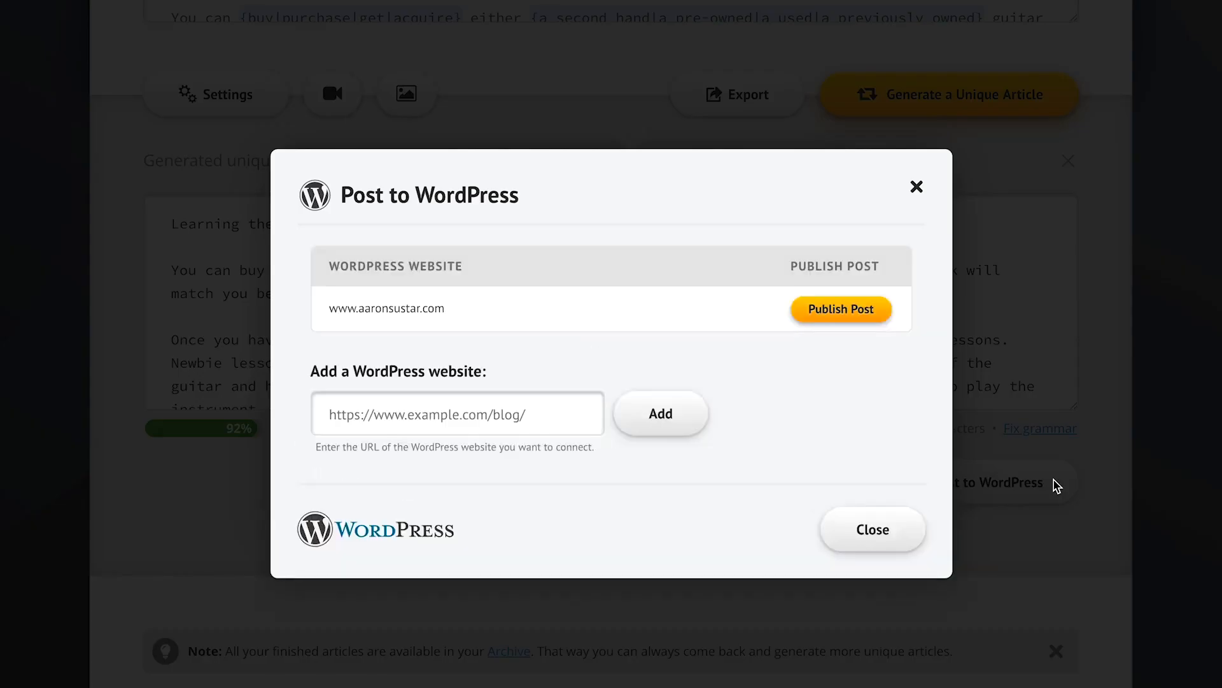
{"action": "mouse_move", "coordinate": [597, 319]}
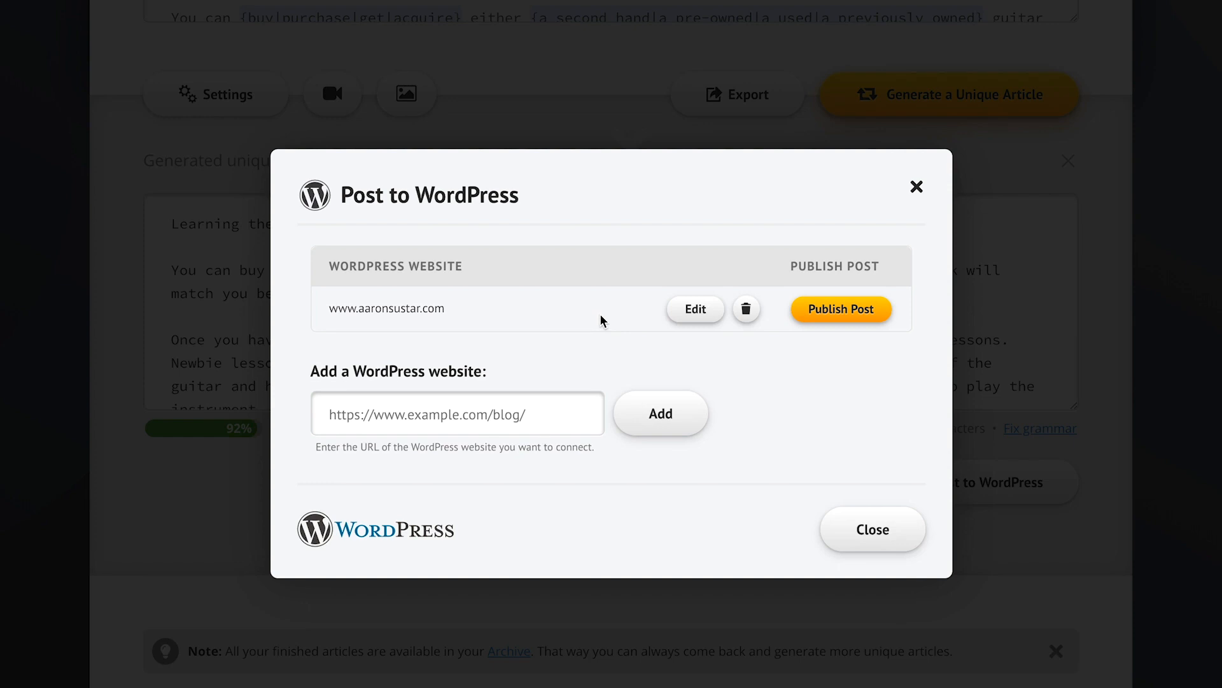
{"action": "left_click", "coordinate": [861, 311]}
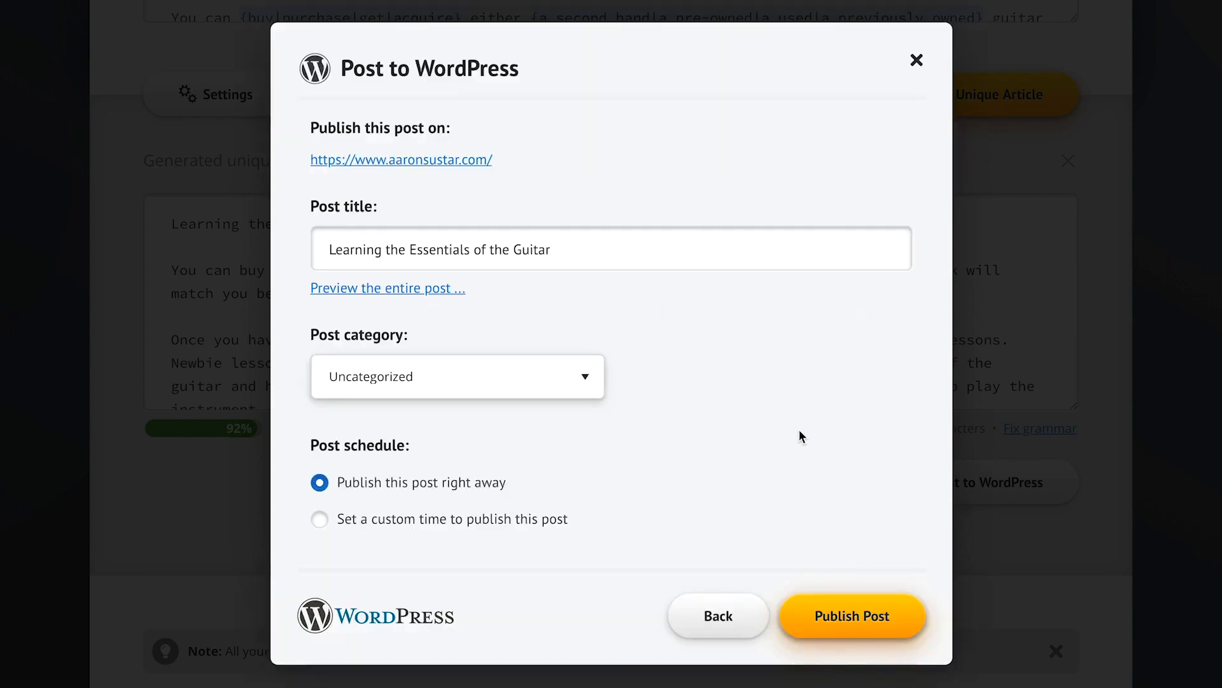
{"action": "left_click", "coordinate": [853, 605]}
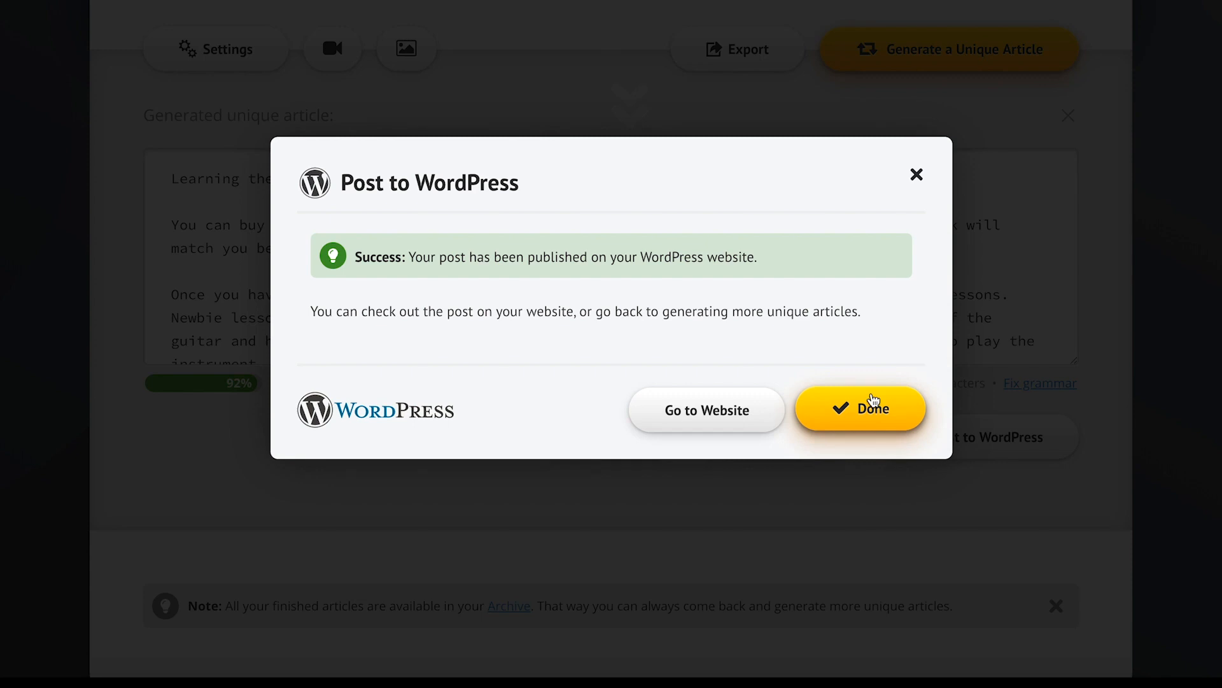
{"action": "left_click", "coordinate": [726, 413]}
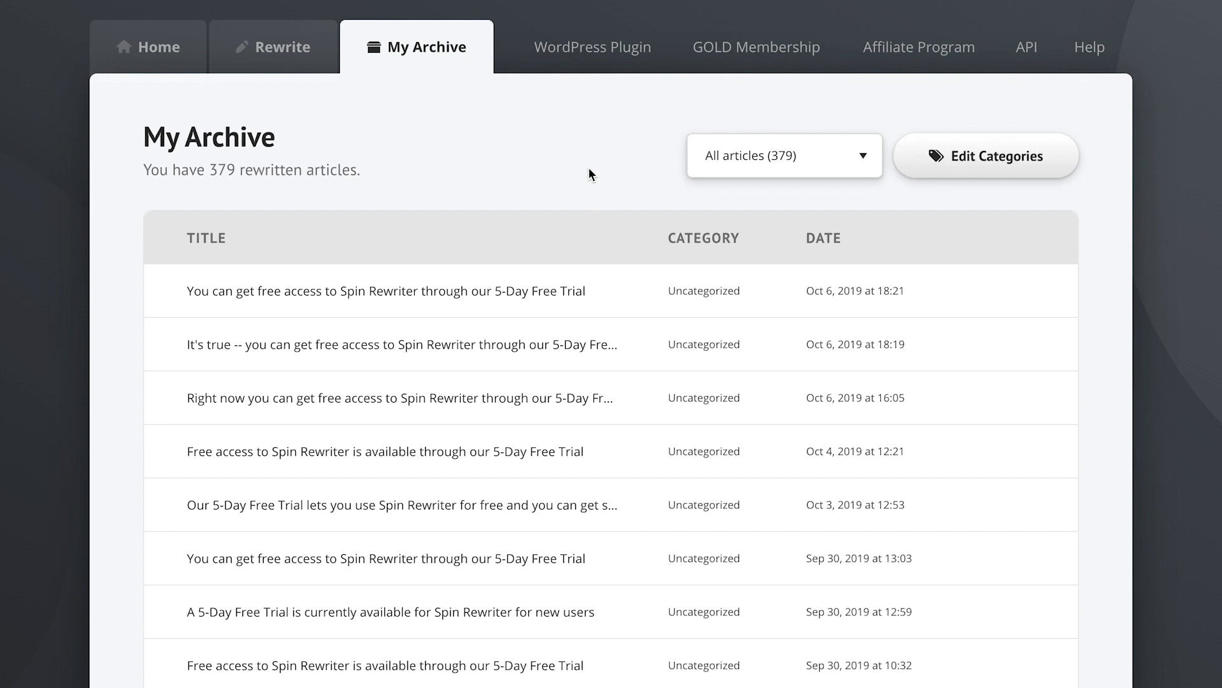
Leave the category filter unchanged and select all 379 articles in My Archive
{"action": "left_click", "coordinate": [772, 161]}
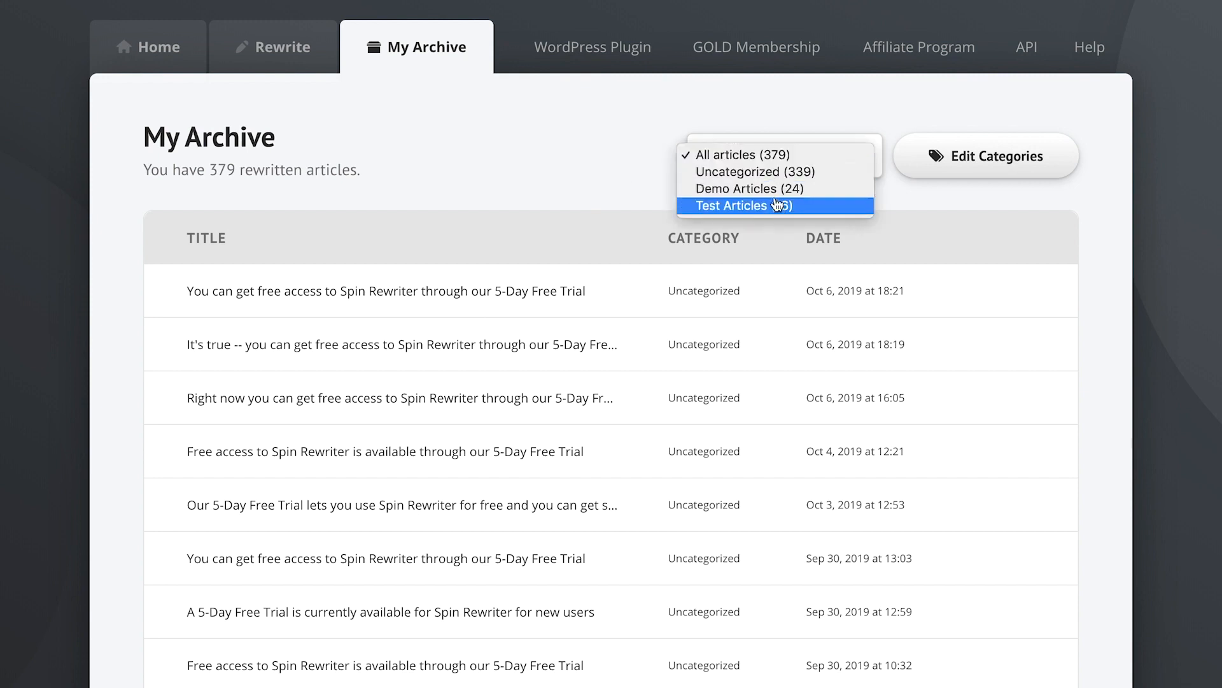
{"action": "left_click", "coordinate": [573, 168]}
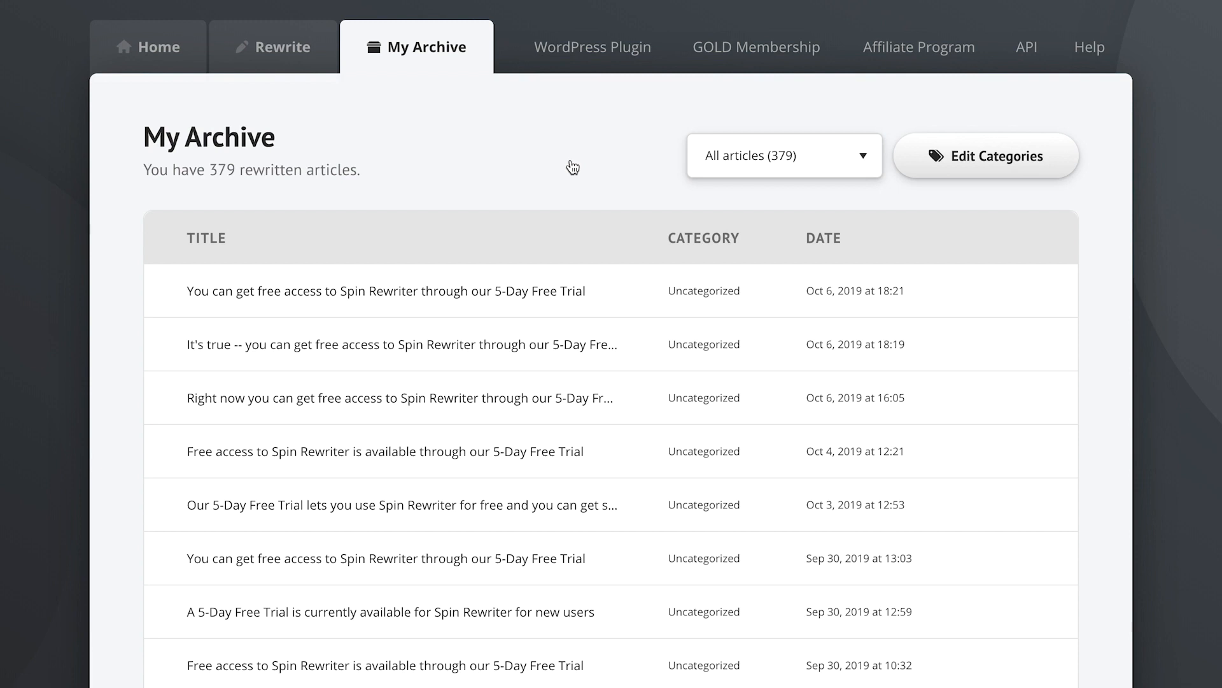
{"action": "left_click", "coordinate": [175, 241]}
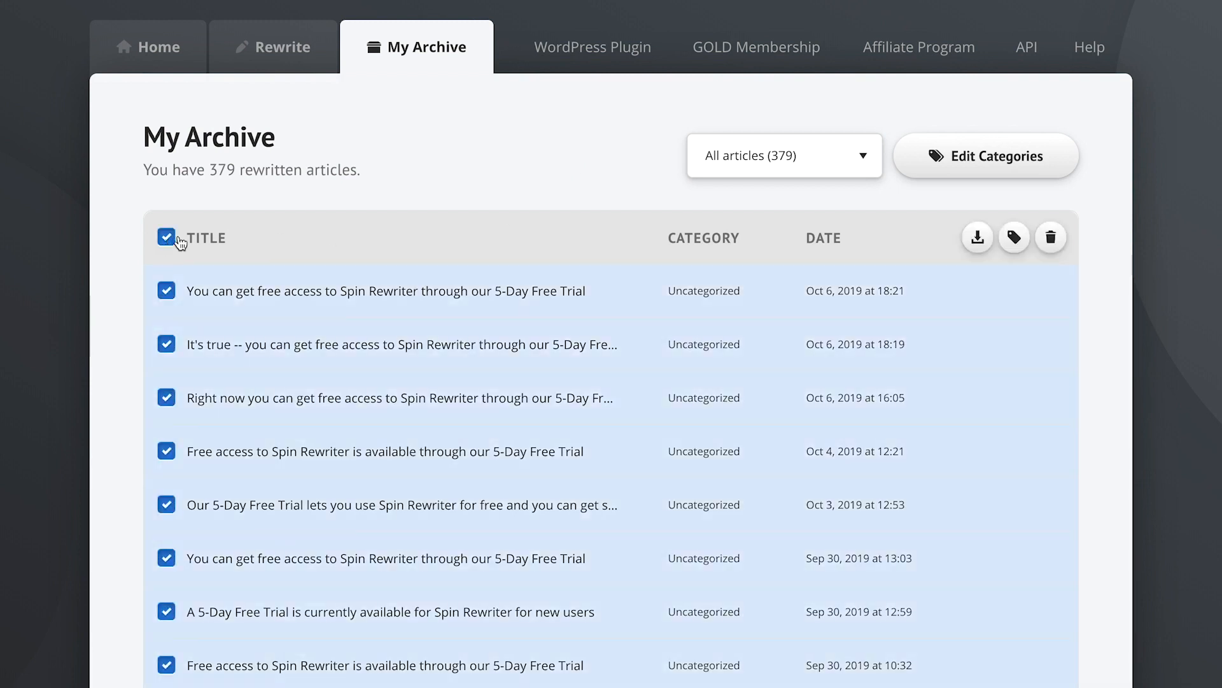